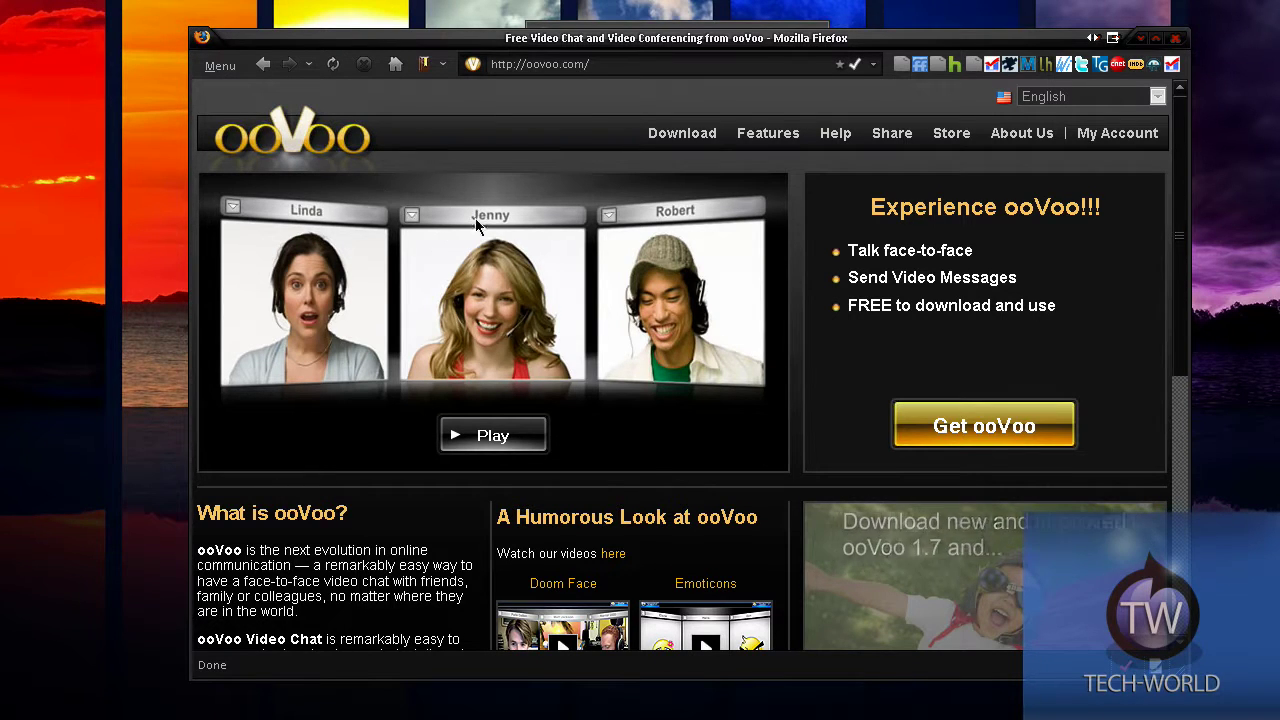
Look over the ooVoo home page, from the promotional banner to the product description and footer links
{"action": "scroll", "coordinate": [527, 134], "scroll_direction": "down", "scroll_amount": 1}
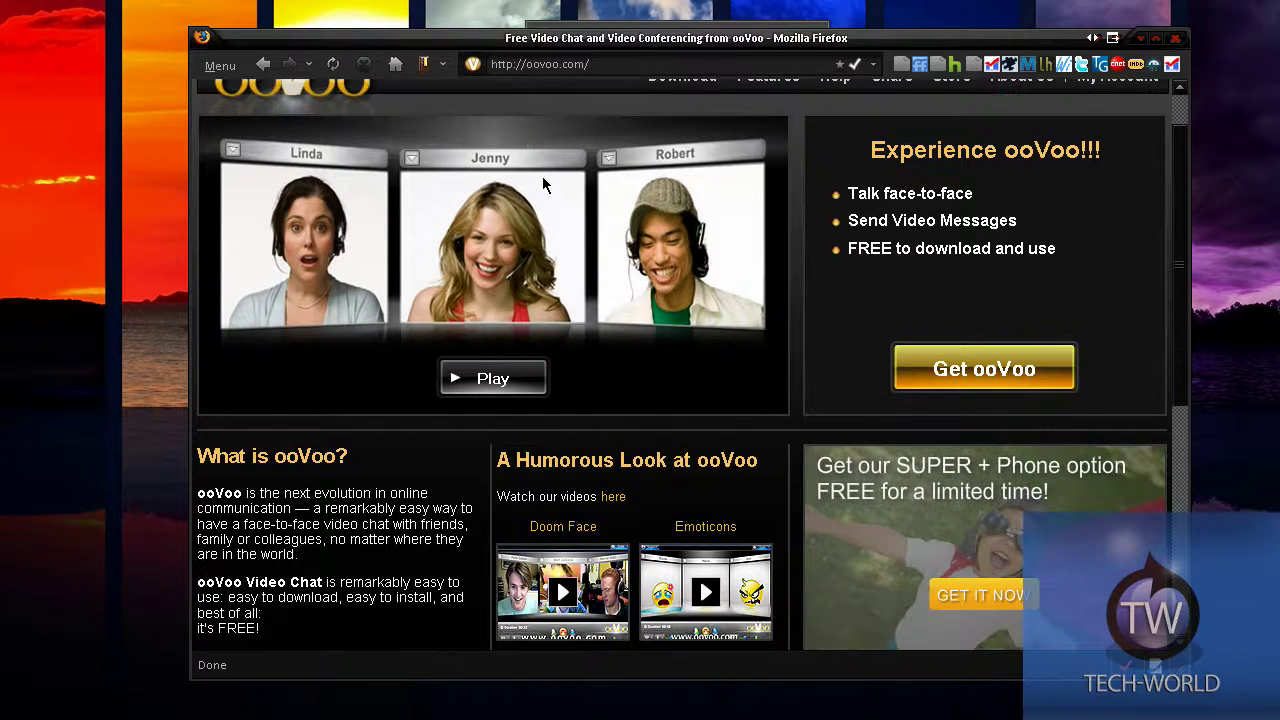
{"action": "scroll", "coordinate": [542, 176], "scroll_direction": "down", "scroll_amount": 2}
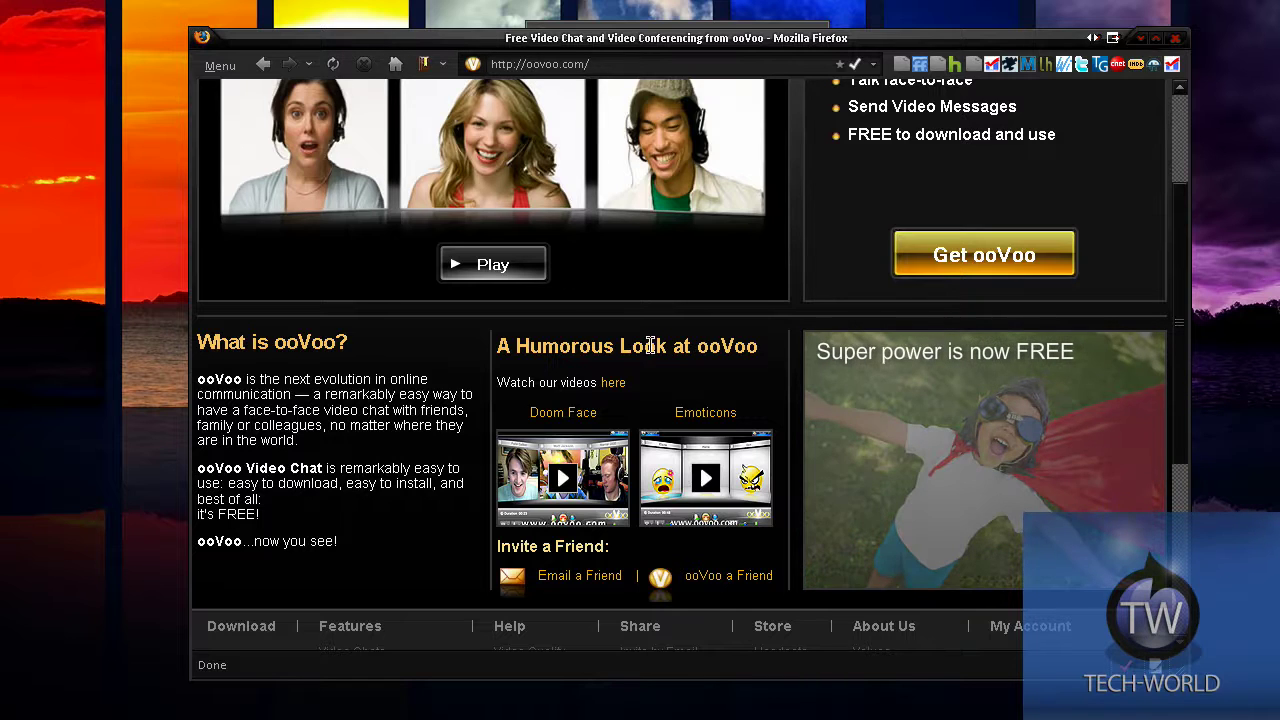
{"action": "scroll", "coordinate": [657, 349], "scroll_direction": "down", "scroll_amount": 3}
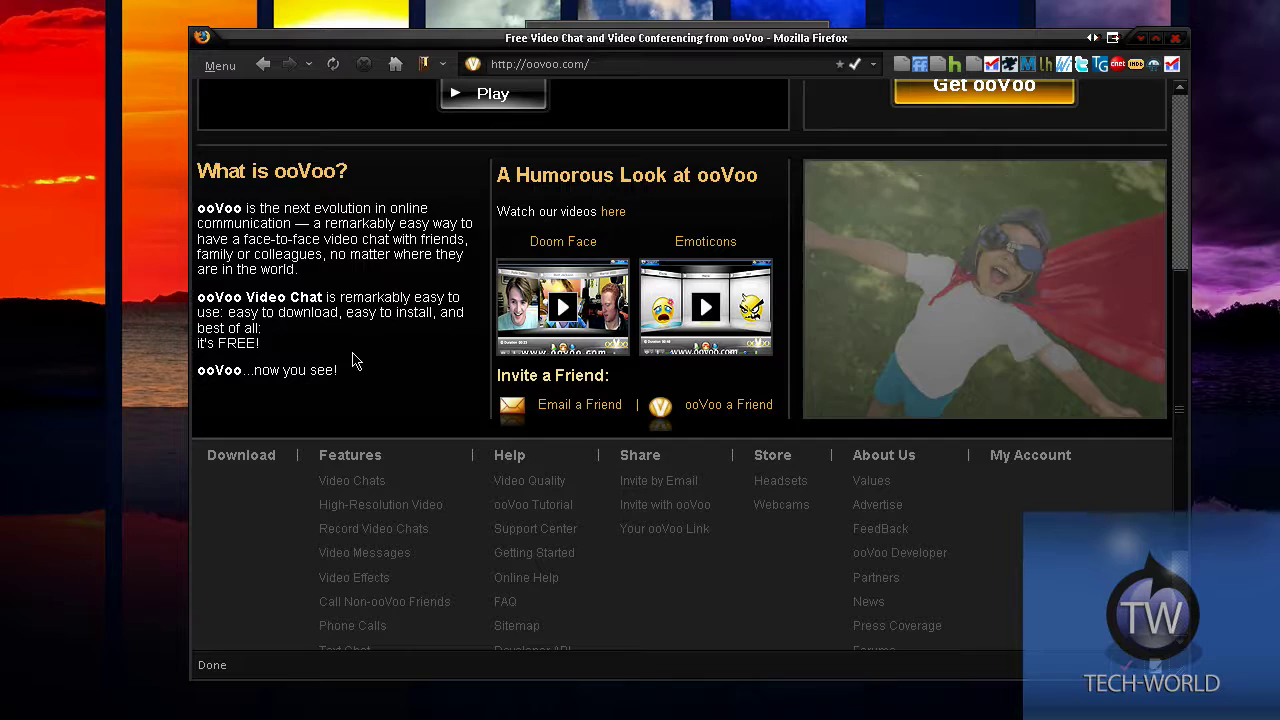
{"action": "scroll", "coordinate": [766, 303], "scroll_direction": "up", "scroll_amount": 3}
{"action": "scroll", "coordinate": [790, 300], "scroll_direction": "up", "scroll_amount": 1}
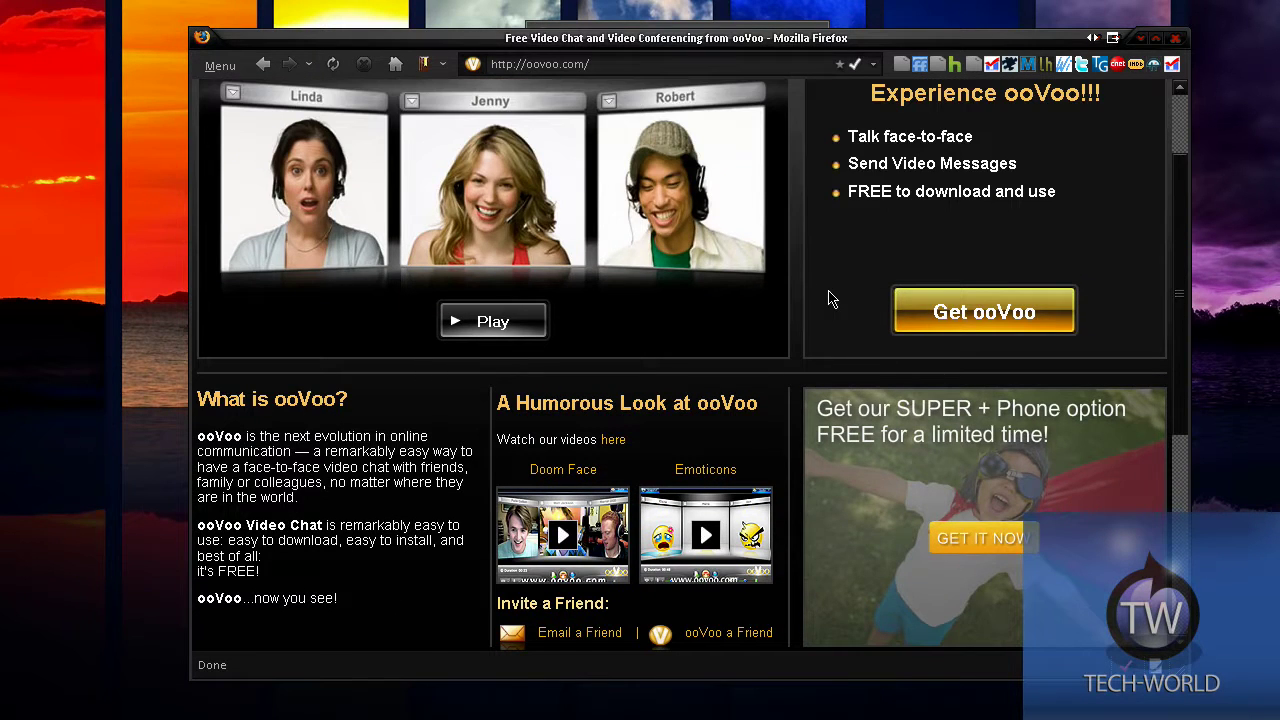
{"action": "scroll", "coordinate": [830, 296], "scroll_direction": "up", "scroll_amount": 2}
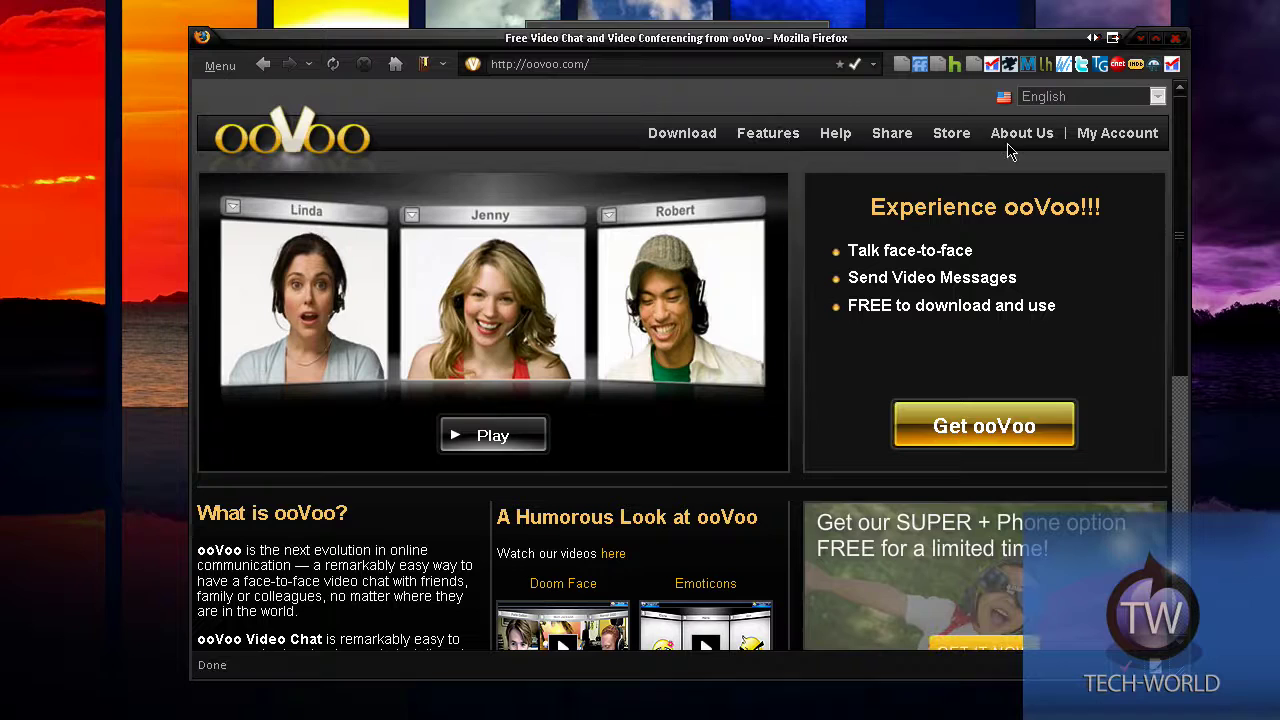
Open the website's Features page and read through the feature list from Video Chats to Privacy
{"action": "left_click", "coordinate": [778, 138]}
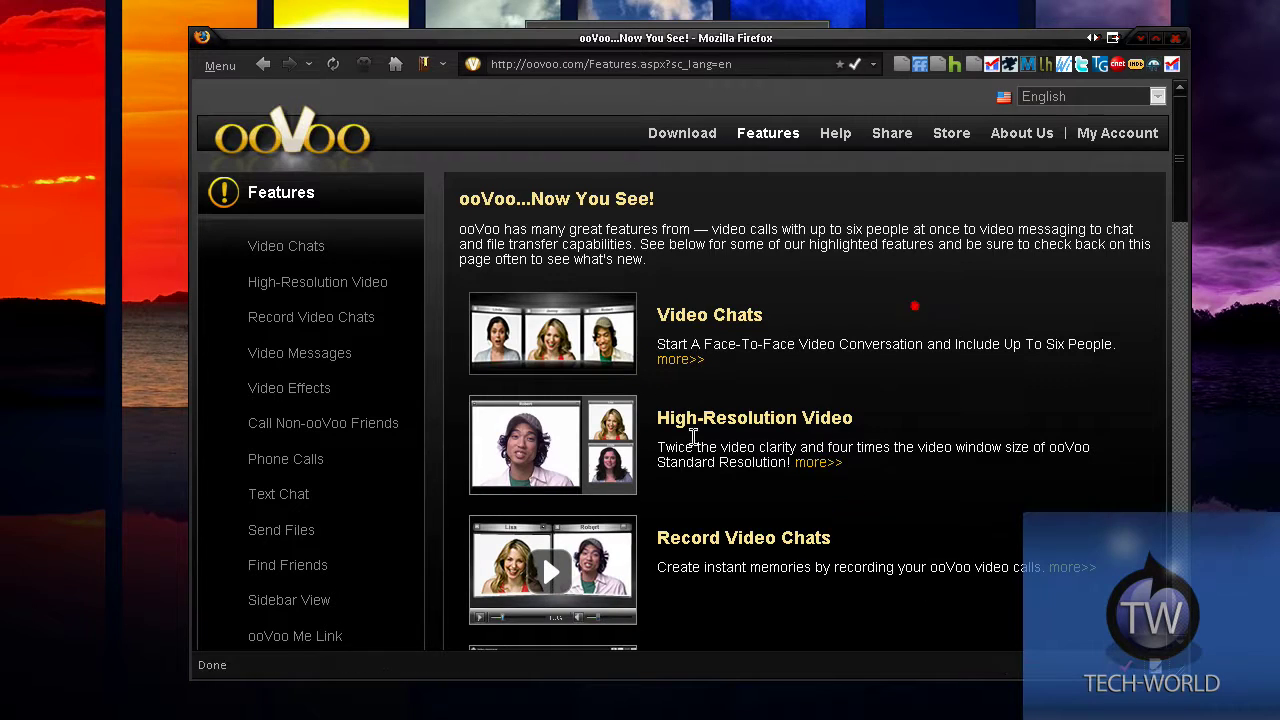
{"action": "scroll", "coordinate": [729, 440], "scroll_direction": "down", "scroll_amount": 3}
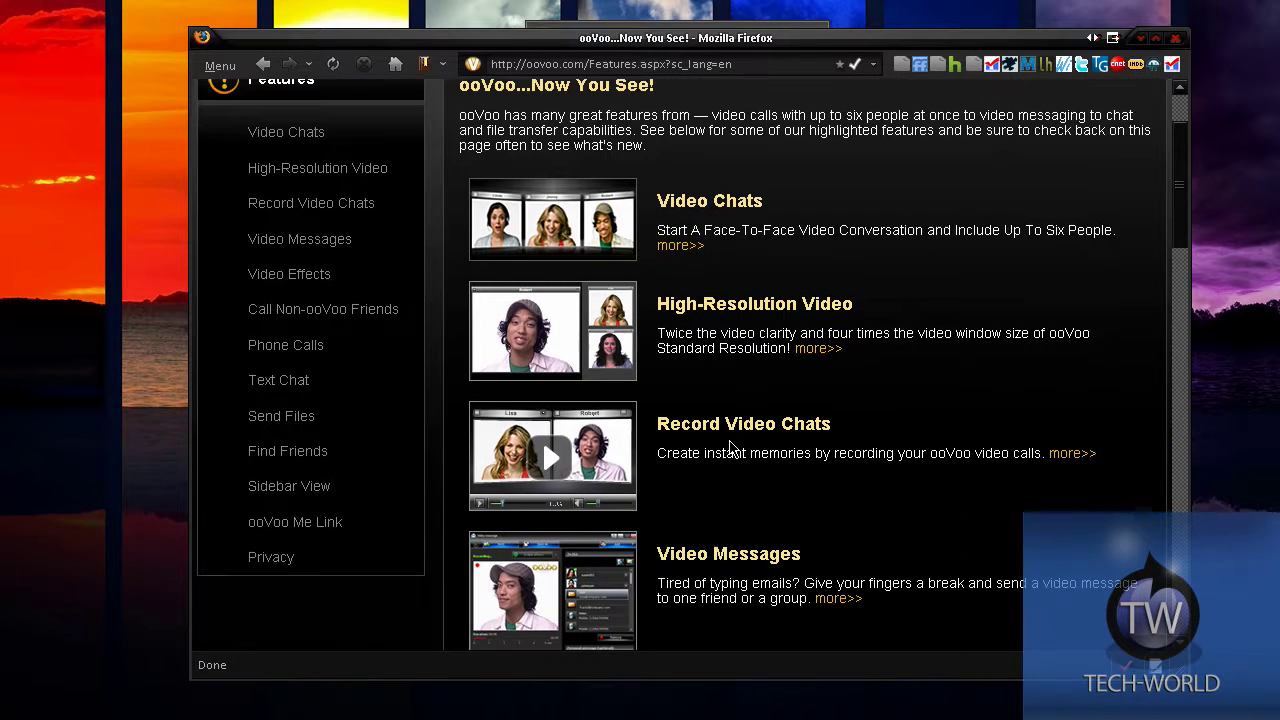
{"action": "scroll", "coordinate": [630, 360], "scroll_direction": "down", "scroll_amount": 3}
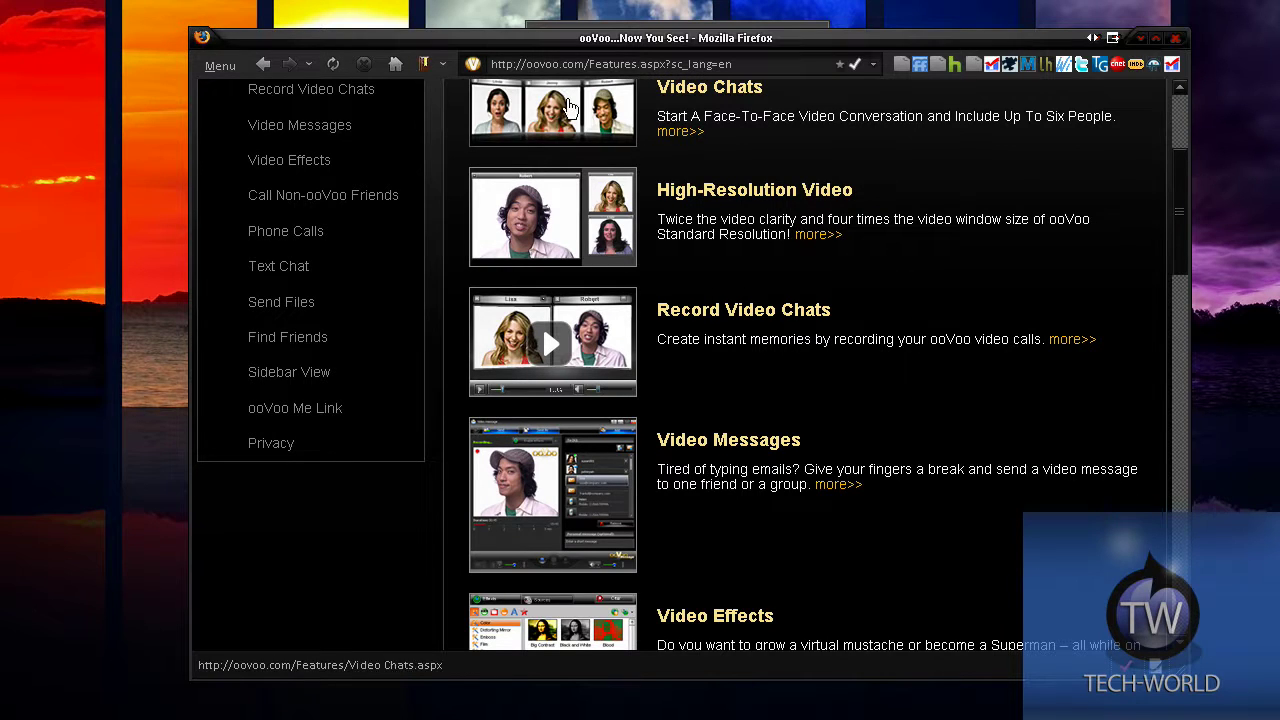
{"action": "scroll", "coordinate": [620, 330], "scroll_direction": "down", "scroll_amount": 1}
{"action": "scroll", "coordinate": [700, 391], "scroll_direction": "down", "scroll_amount": 1}
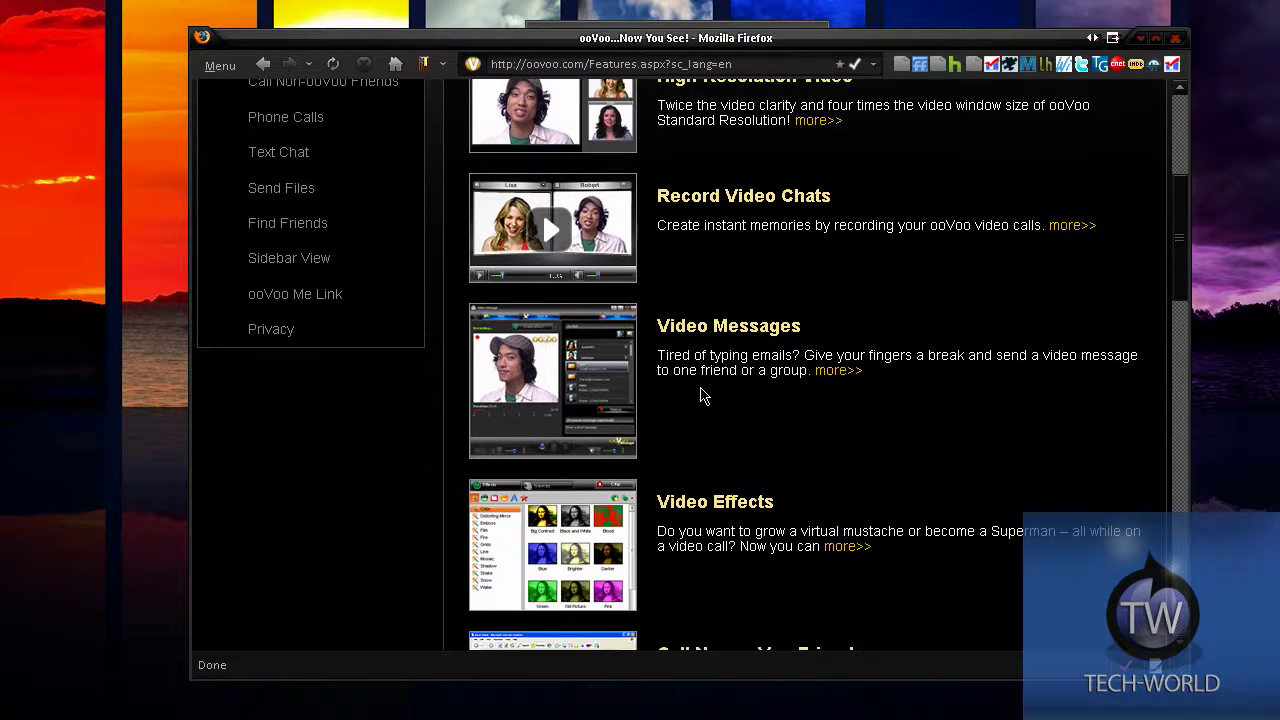
{"action": "scroll", "coordinate": [694, 386], "scroll_direction": "down", "scroll_amount": 3}
{"action": "scroll", "coordinate": [605, 412], "scroll_direction": "down", "scroll_amount": 1}
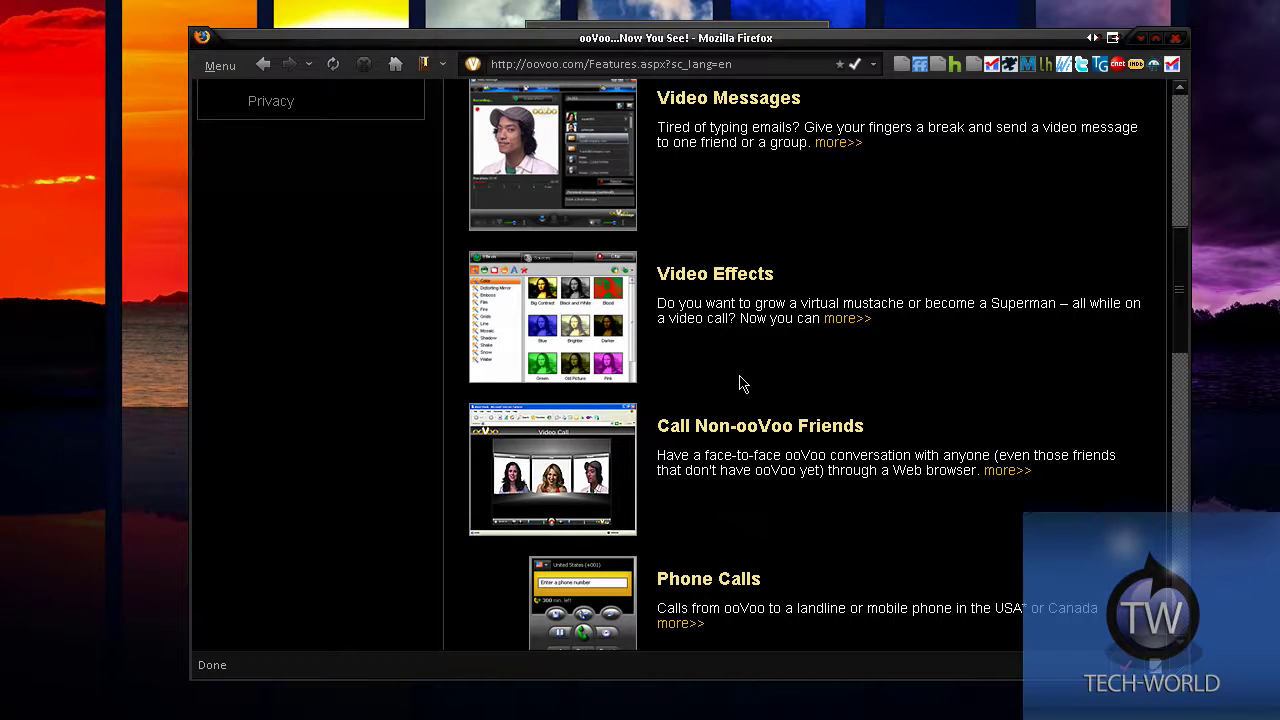
{"action": "scroll", "coordinate": [737, 378], "scroll_direction": "down", "scroll_amount": 1}
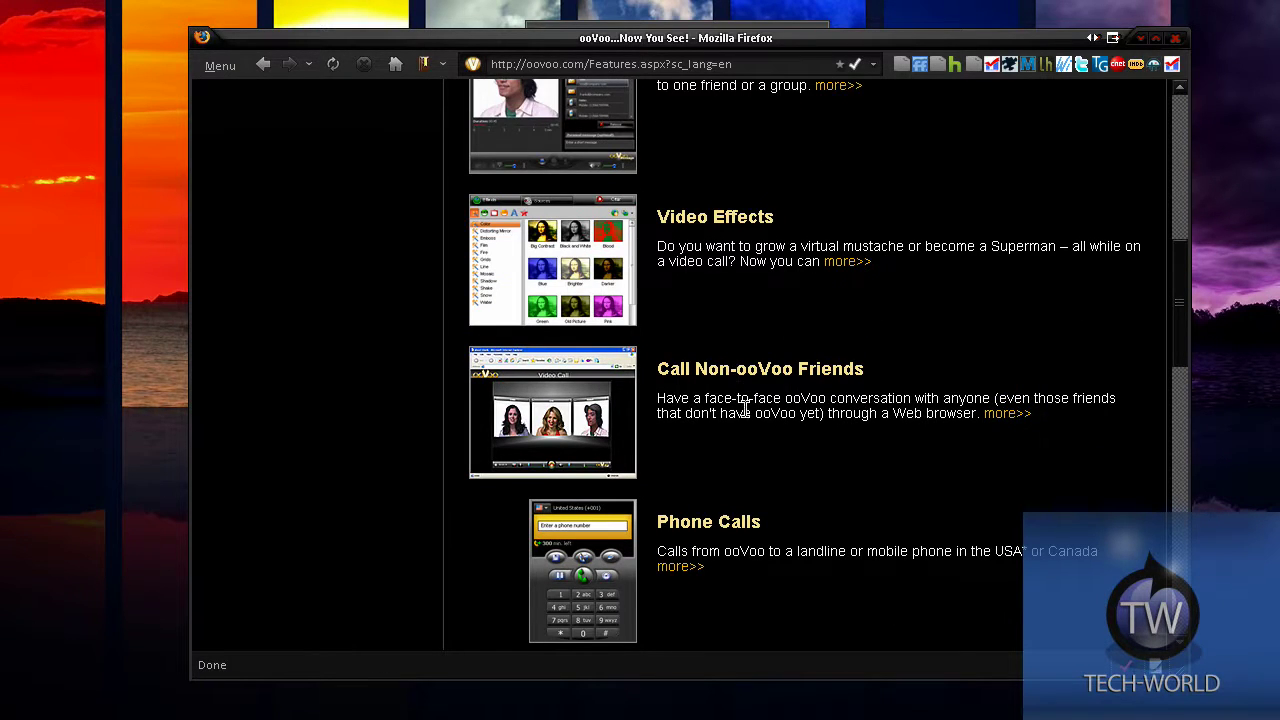
{"action": "scroll", "coordinate": [728, 382], "scroll_direction": "down", "scroll_amount": 2}
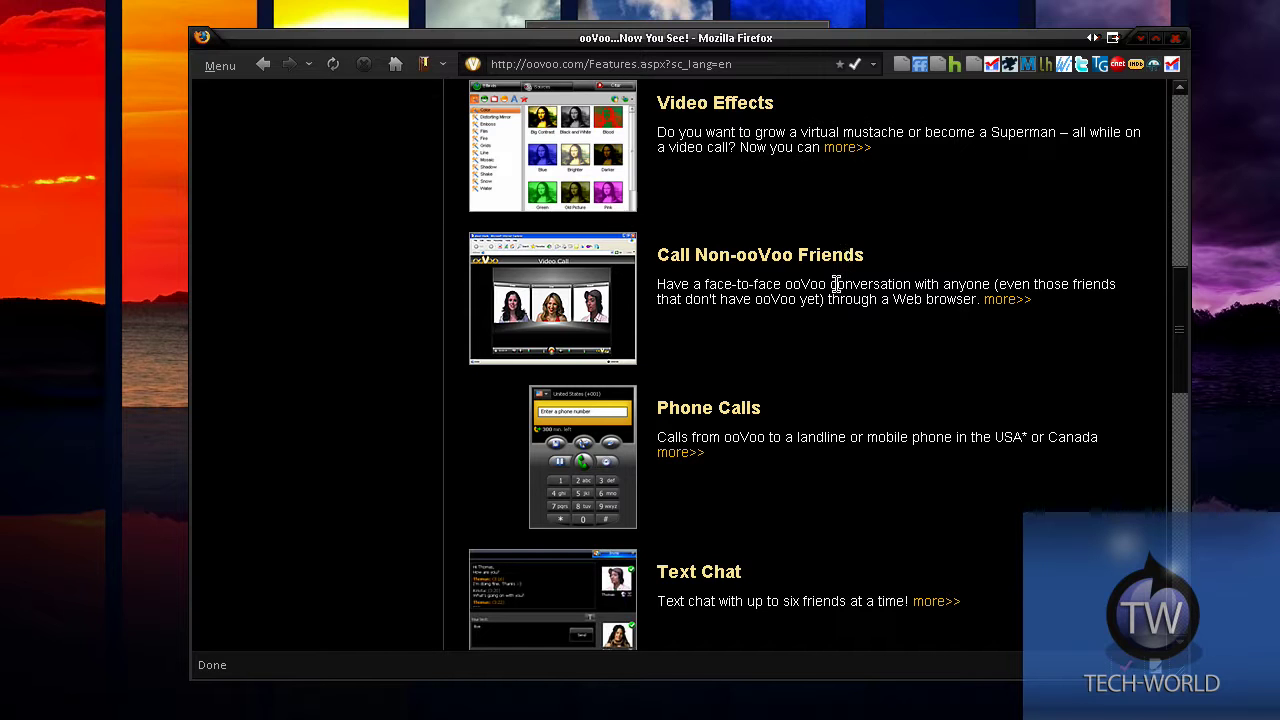
{"action": "scroll", "coordinate": [836, 283], "scroll_direction": "down", "scroll_amount": 2}
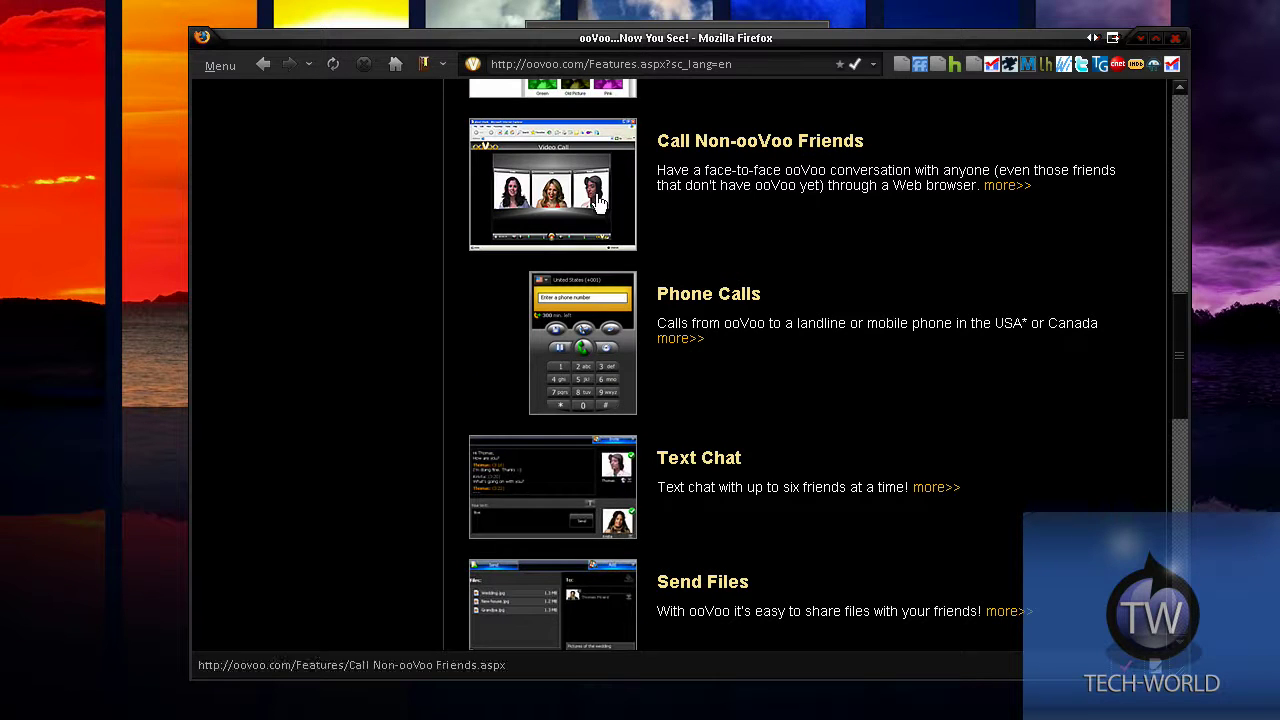
{"action": "scroll", "coordinate": [788, 342], "scroll_direction": "down", "scroll_amount": 2}
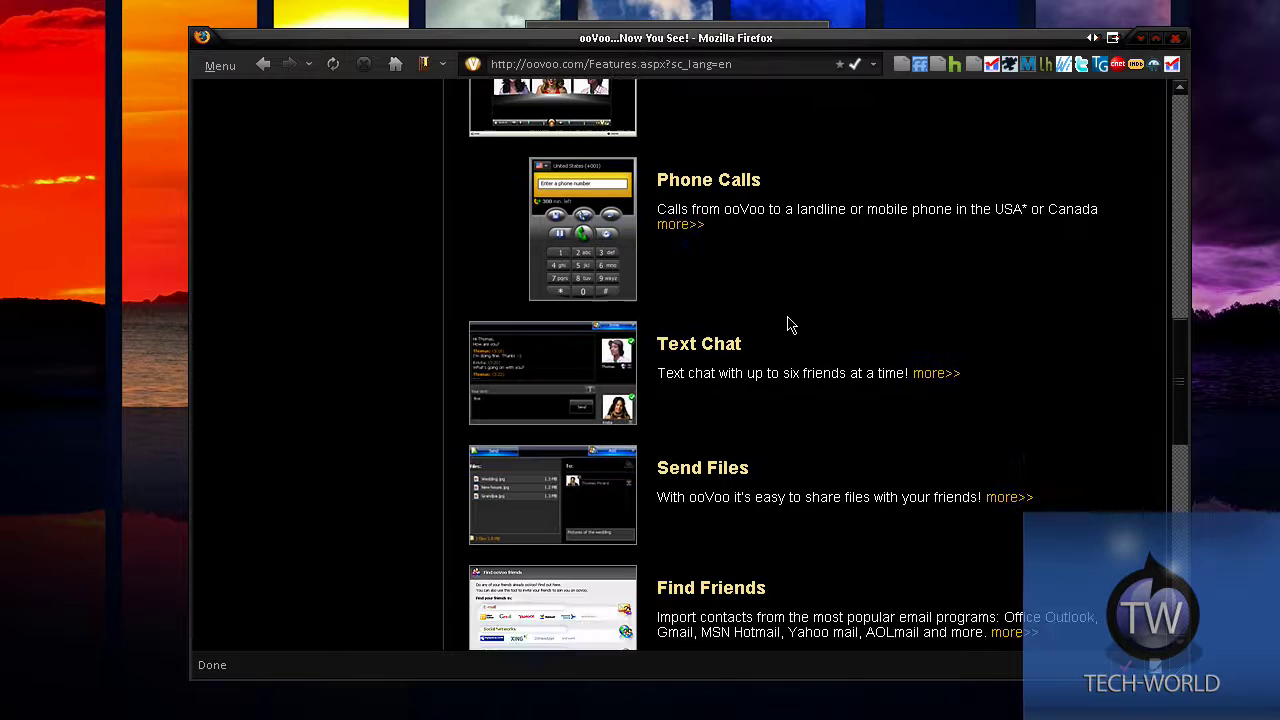
{"action": "scroll", "coordinate": [790, 324], "scroll_direction": "down", "scroll_amount": 2}
{"action": "scroll", "coordinate": [788, 322], "scroll_direction": "down", "scroll_amount": 2}
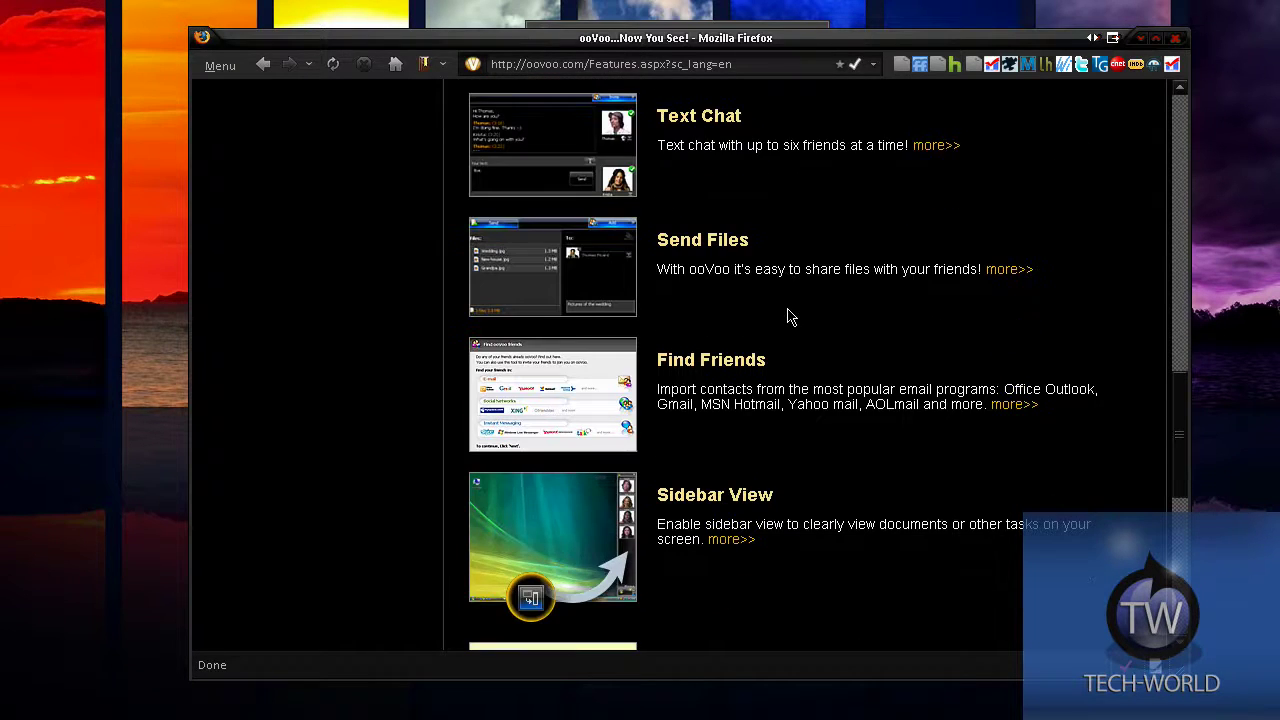
{"action": "scroll", "coordinate": [788, 317], "scroll_direction": "down", "scroll_amount": 1}
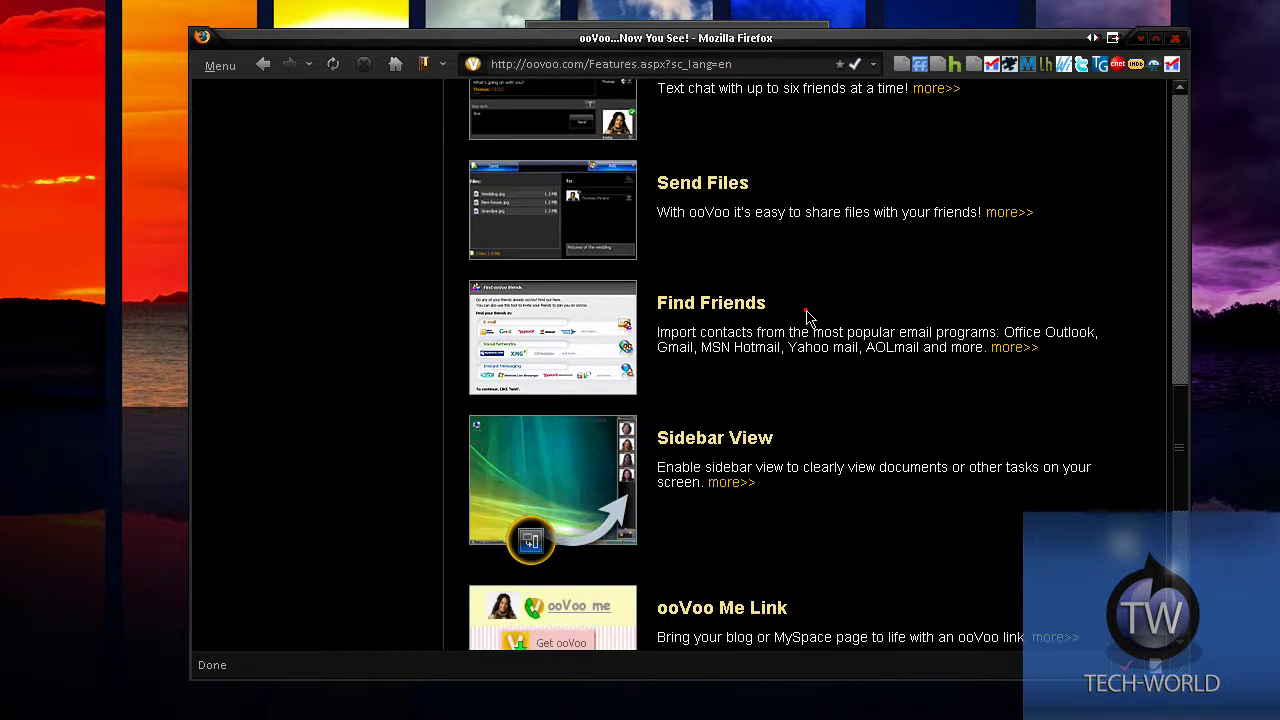
{"action": "scroll", "coordinate": [800, 312], "scroll_direction": "down", "scroll_amount": 2}
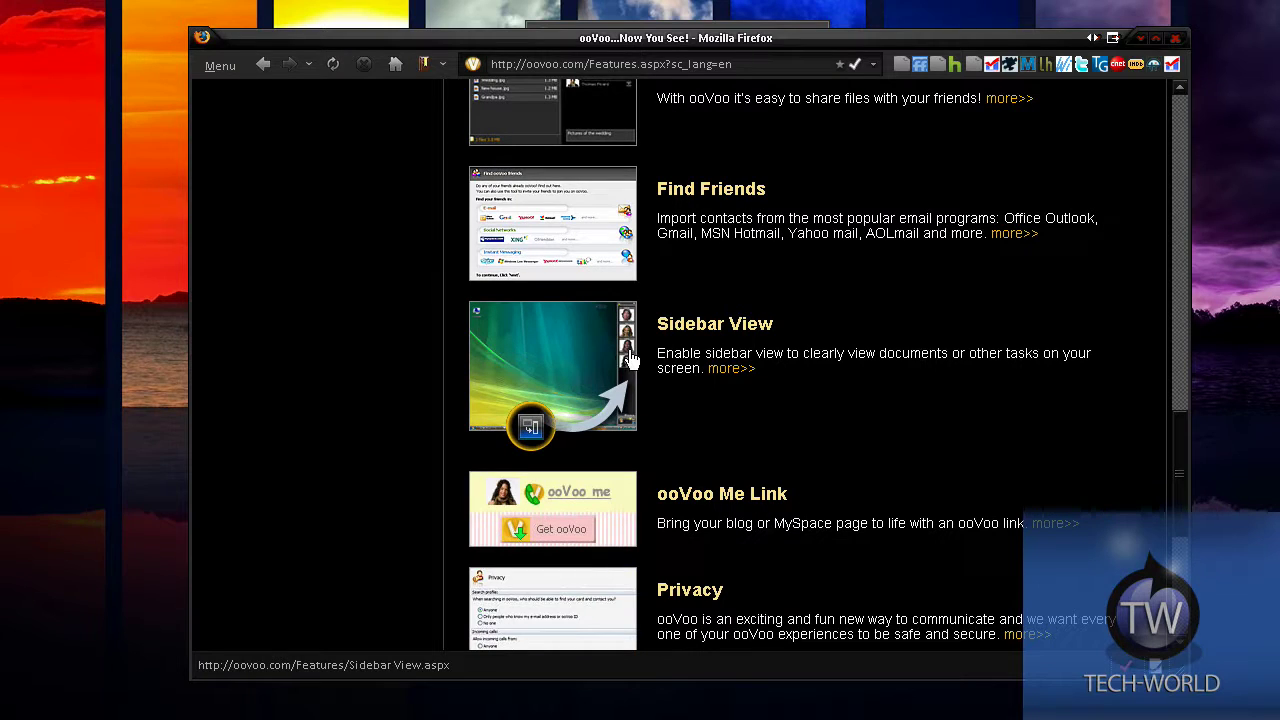
{"action": "scroll", "coordinate": [826, 376], "scroll_direction": "down", "scroll_amount": 1}
{"action": "scroll", "coordinate": [826, 376], "scroll_direction": "down", "scroll_amount": 1}
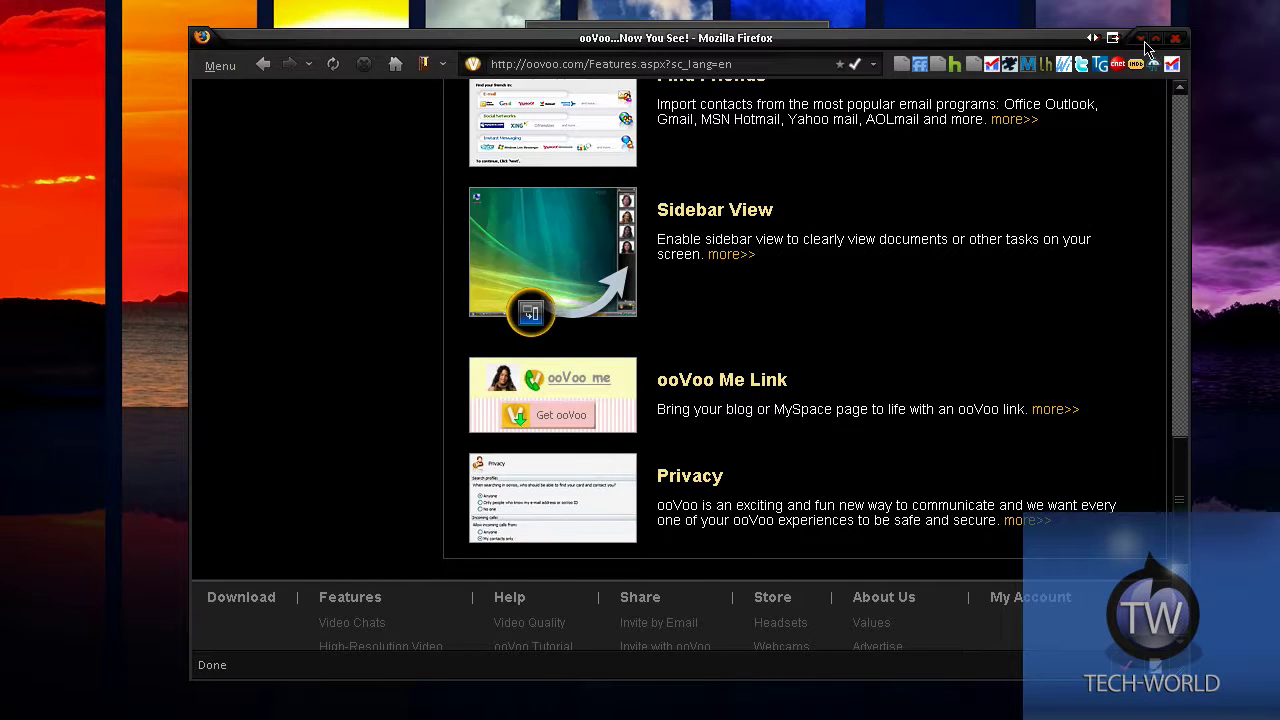
Switch from the browser to the ooVoo app, sign in with the saved credentials and dismiss the welcome screen
{"action": "left_click", "coordinate": [1143, 41]}
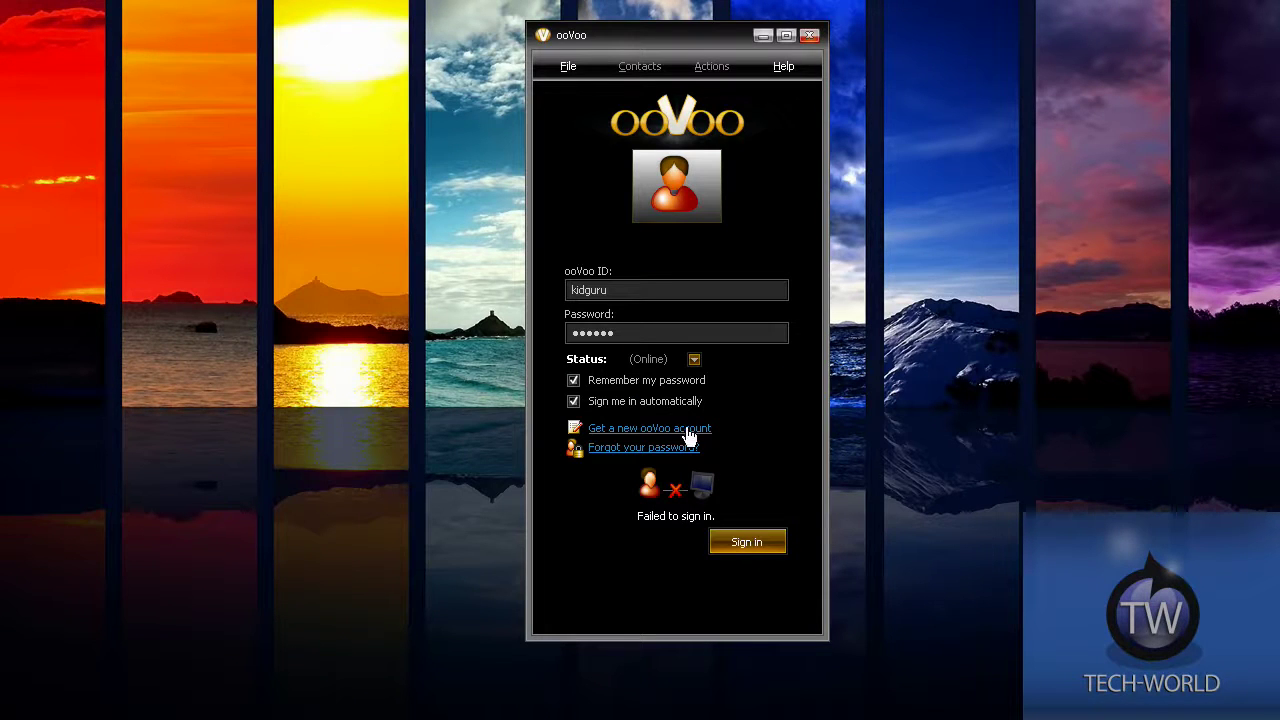
{"action": "left_click", "coordinate": [745, 546]}
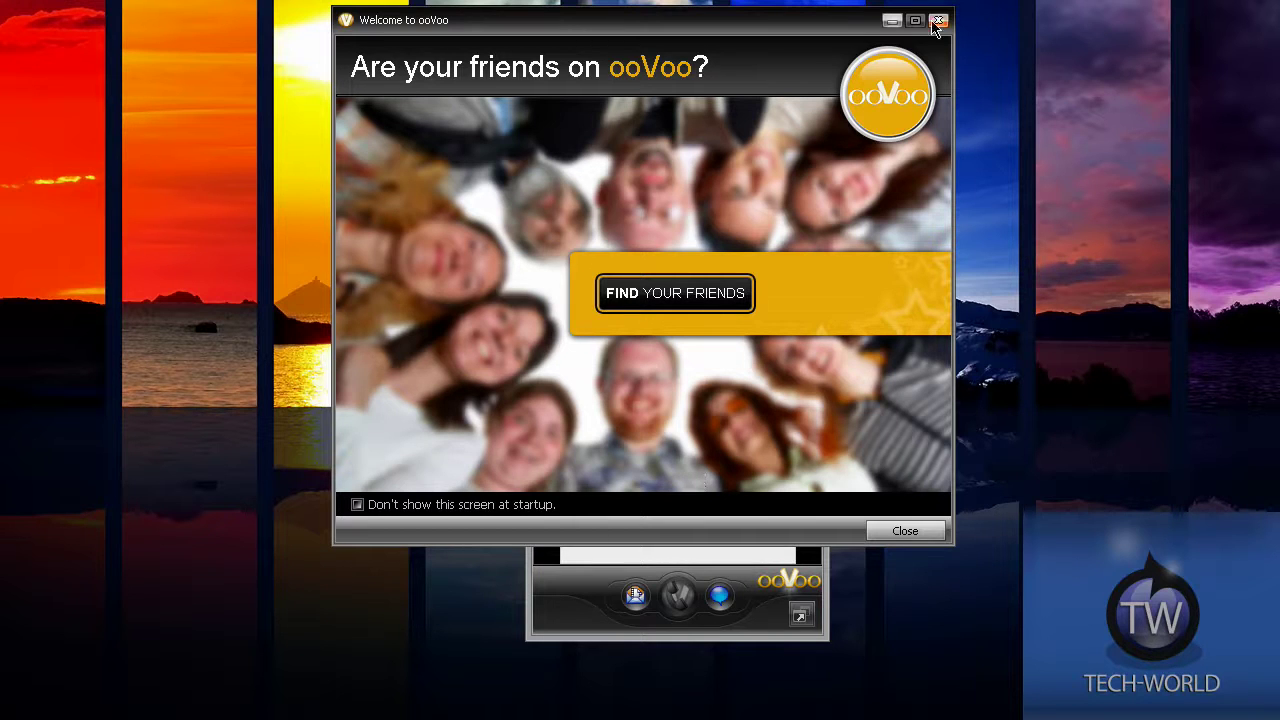
{"action": "left_click", "coordinate": [938, 20]}
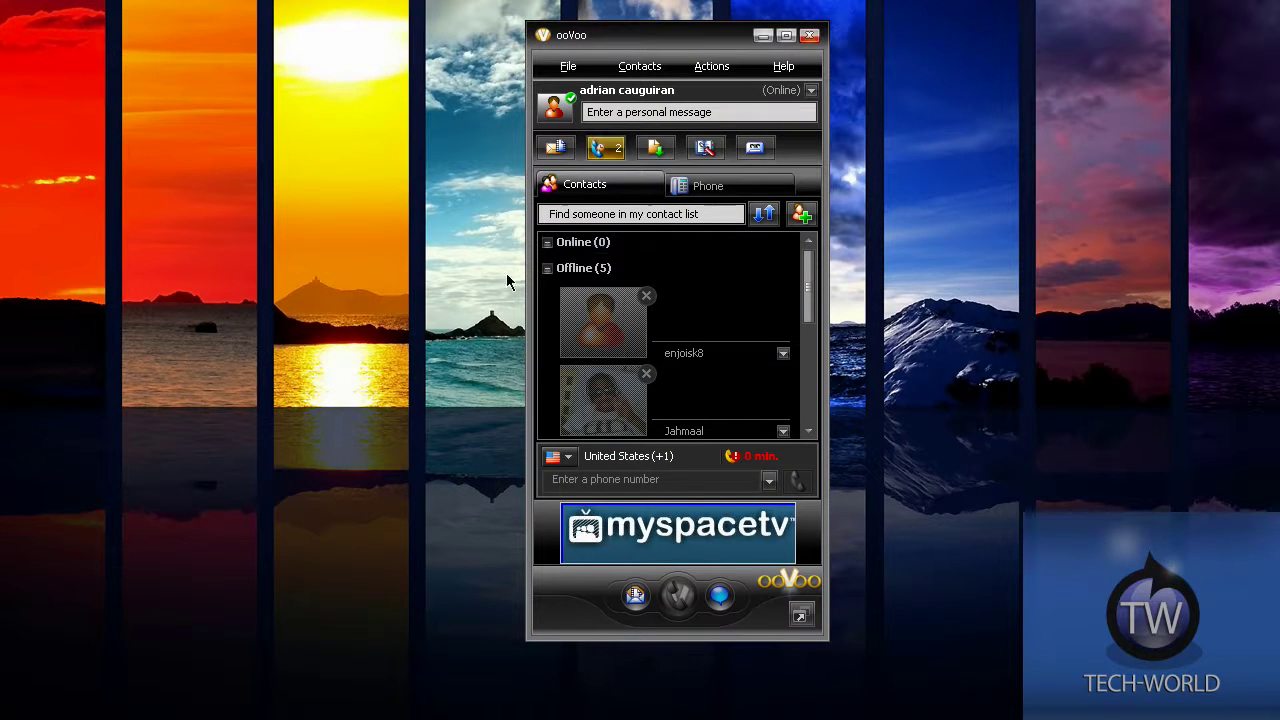
Collapse the Offline group in the contact list
{"action": "left_click", "coordinate": [547, 270]}
{"action": "left_click", "coordinate": [547, 270]}
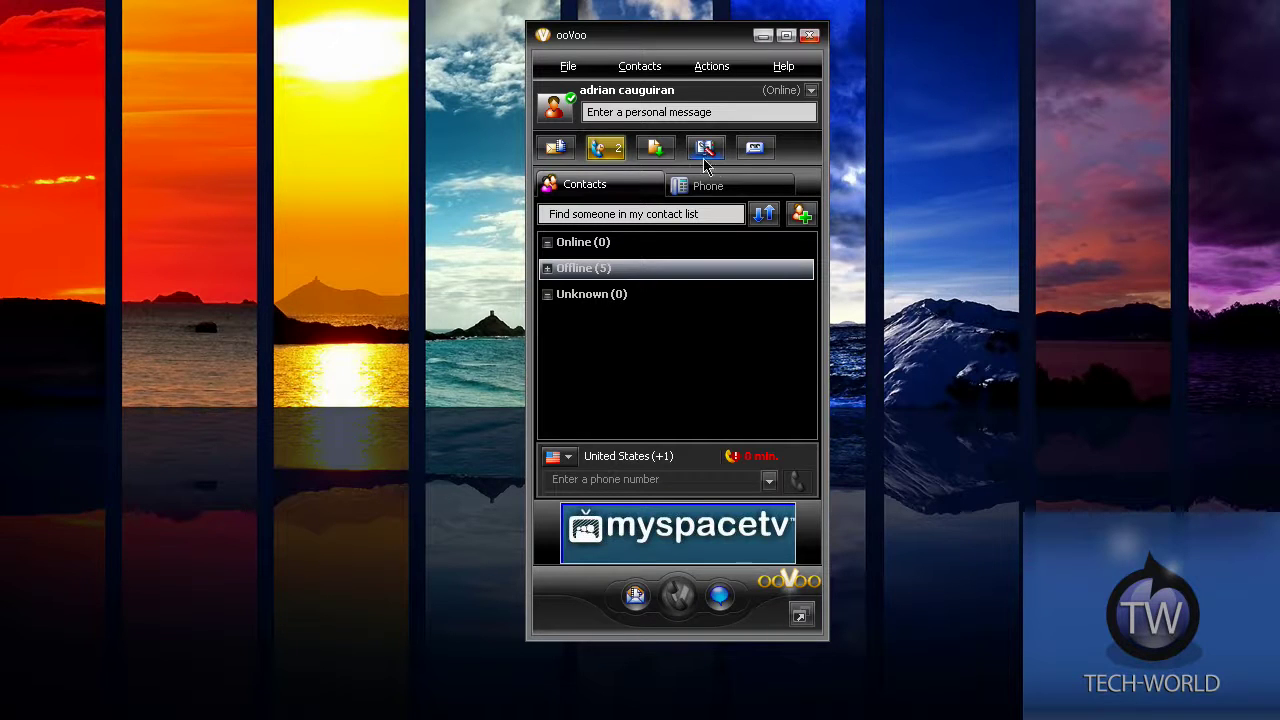
View the phone dialer and the missed calls in the video call history, and return to the contact list
{"action": "left_click", "coordinate": [720, 193]}
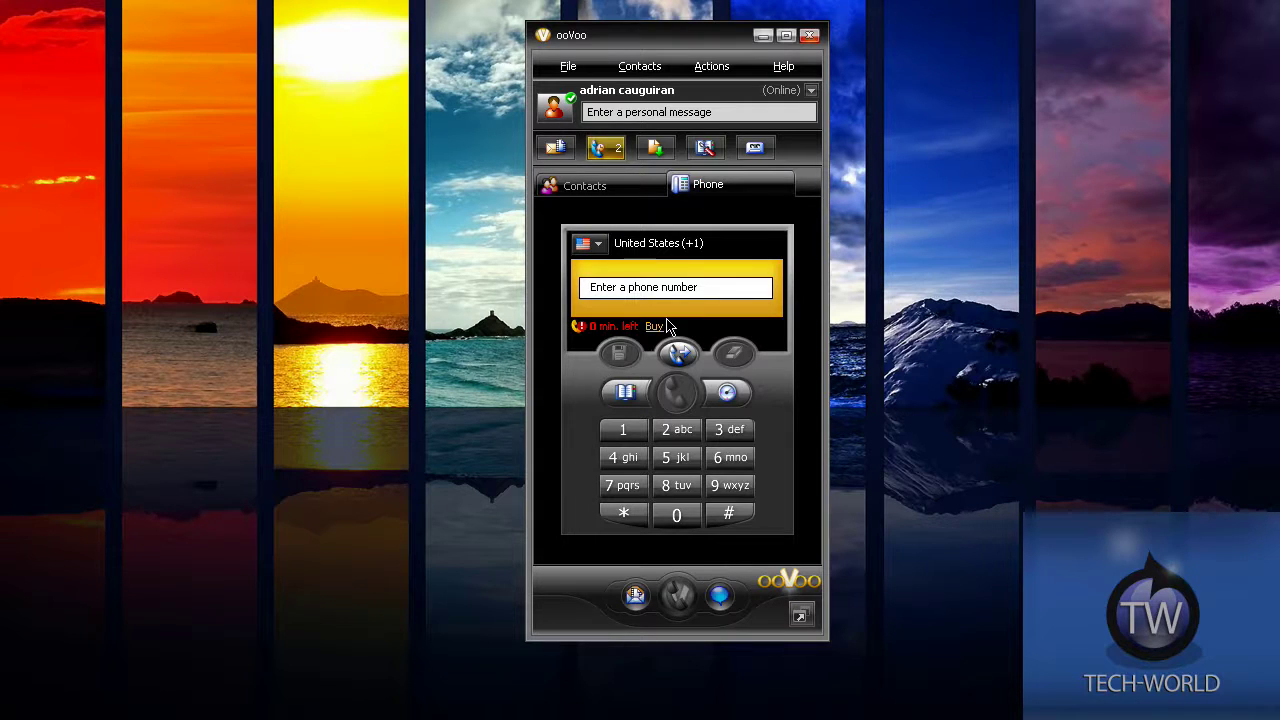
{"action": "left_click", "coordinate": [601, 153]}
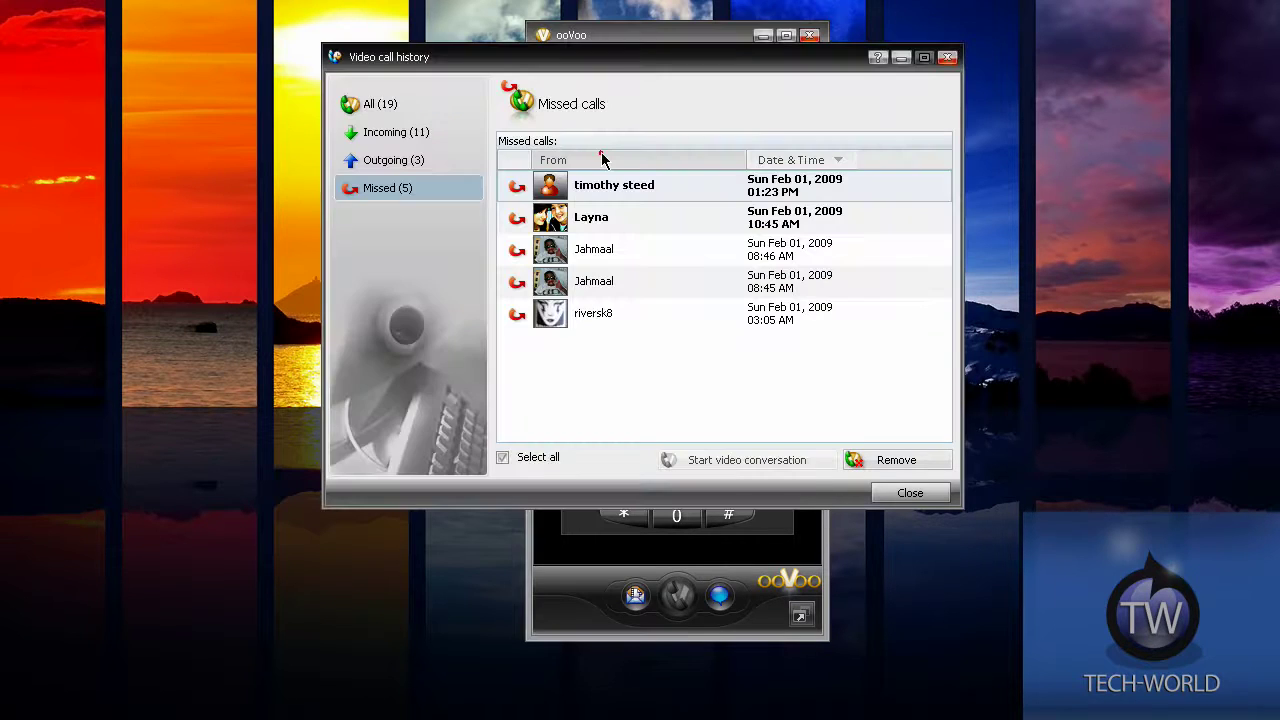
{"action": "left_click", "coordinate": [947, 57]}
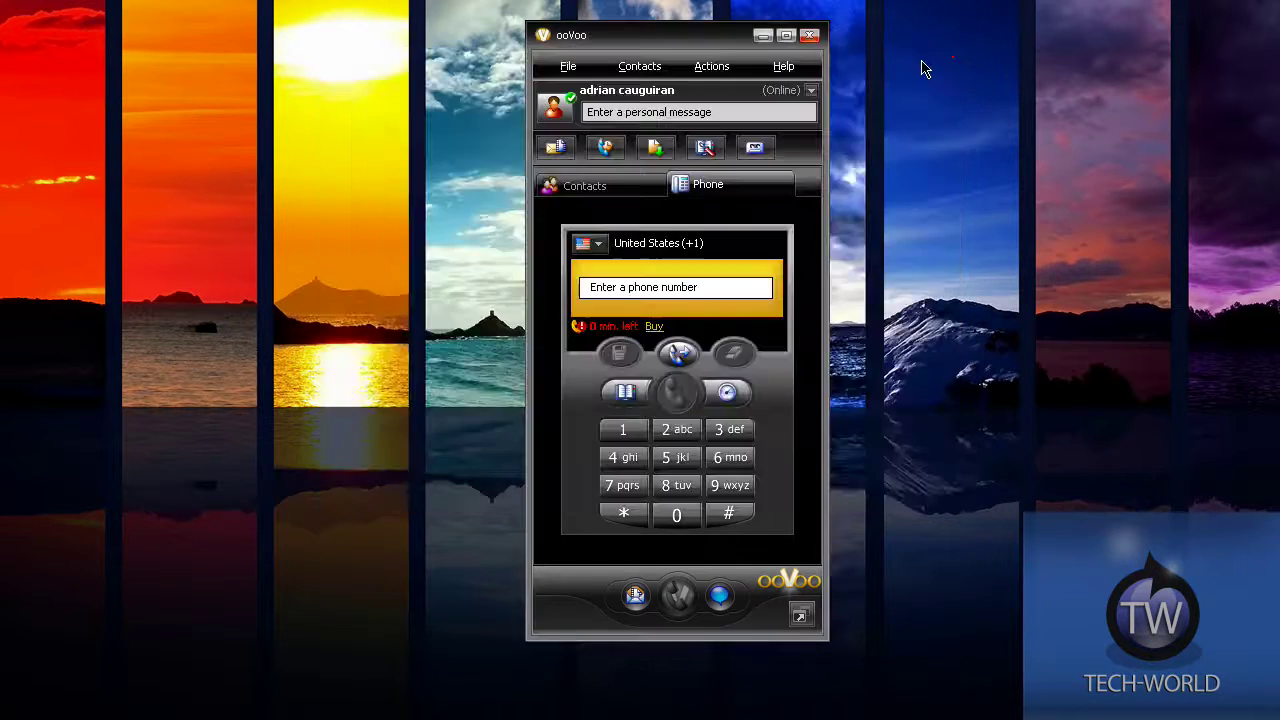
{"action": "left_click", "coordinate": [585, 185]}
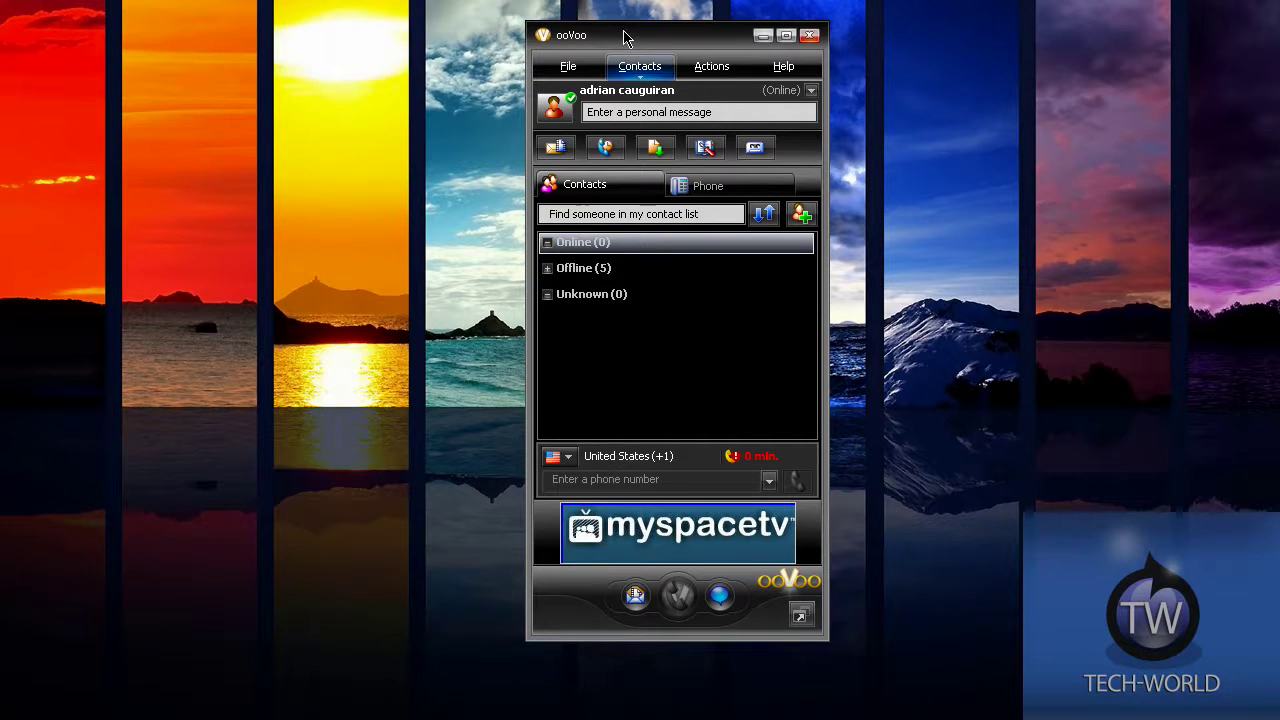
Review the commands for managing contacts and groups, and those for calling, chatting and sending files
{"action": "left_click", "coordinate": [637, 80]}
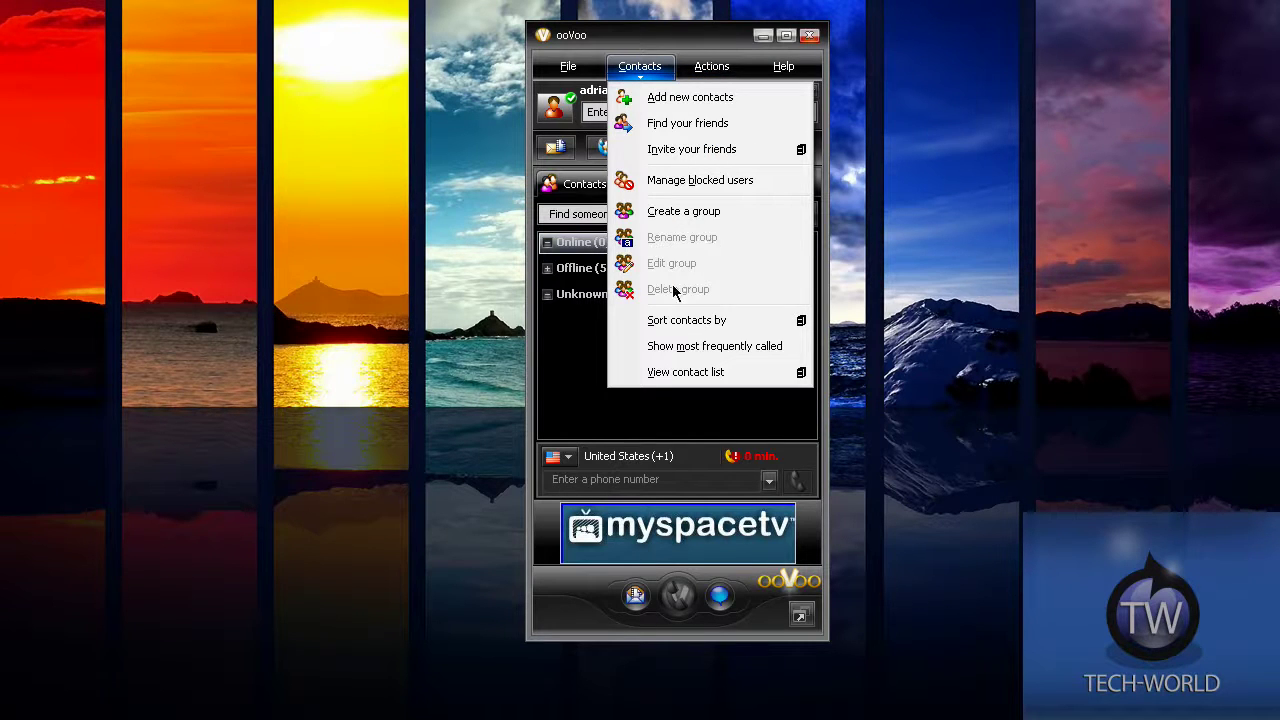
{"action": "left_click", "coordinate": [720, 64]}
{"action": "left_click", "coordinate": [720, 64]}
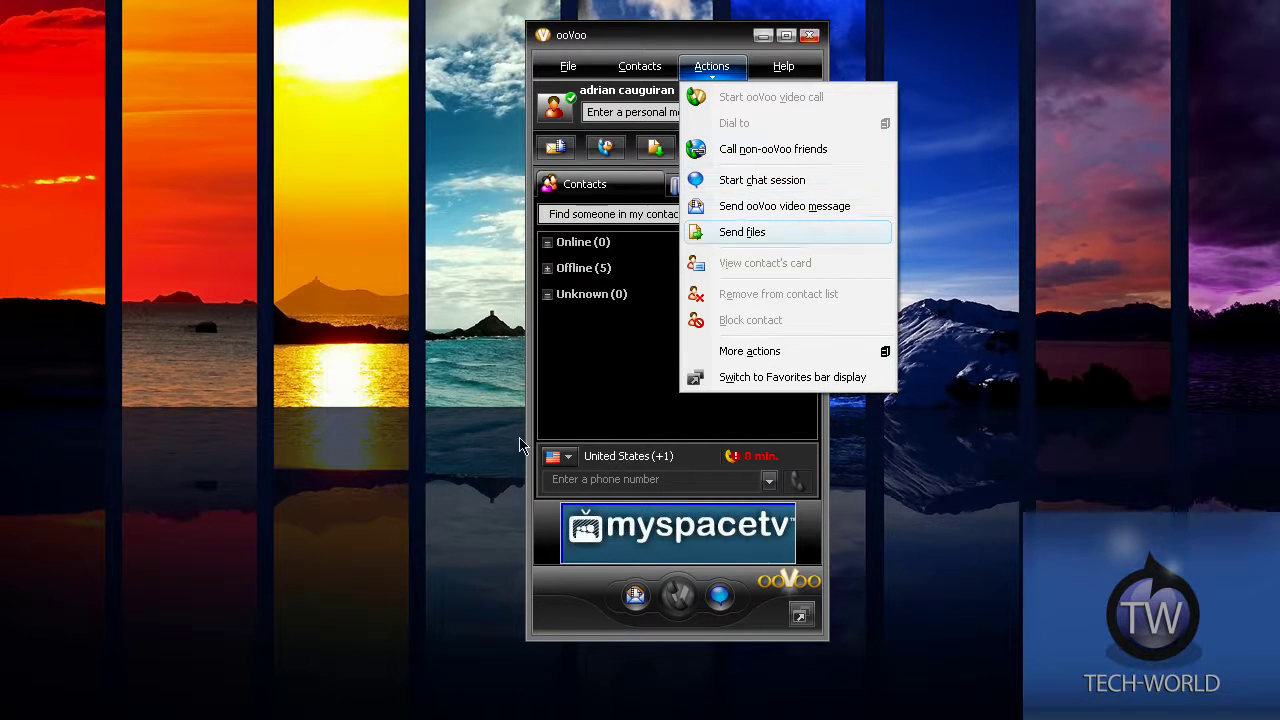
Examine the Favorites bar display and its status choices, and return to the full ooVoo window
{"action": "left_click", "coordinate": [561, 280]}
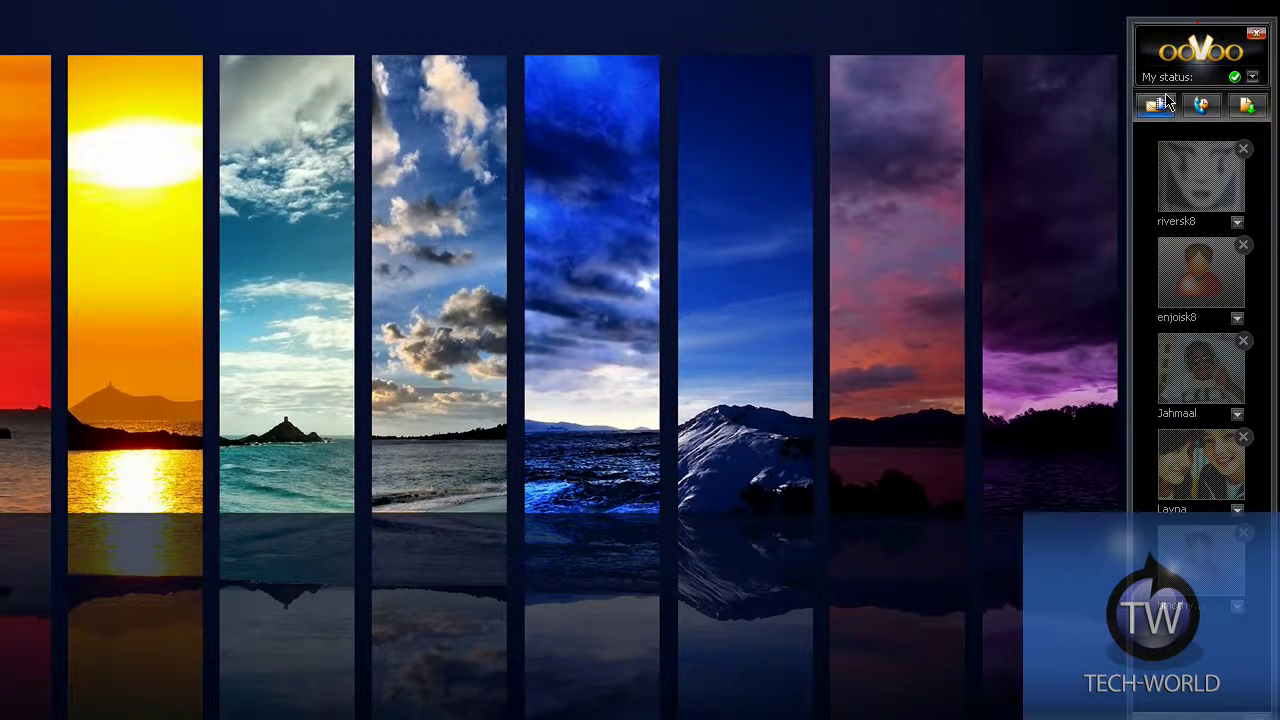
{"action": "left_click", "coordinate": [1252, 76]}
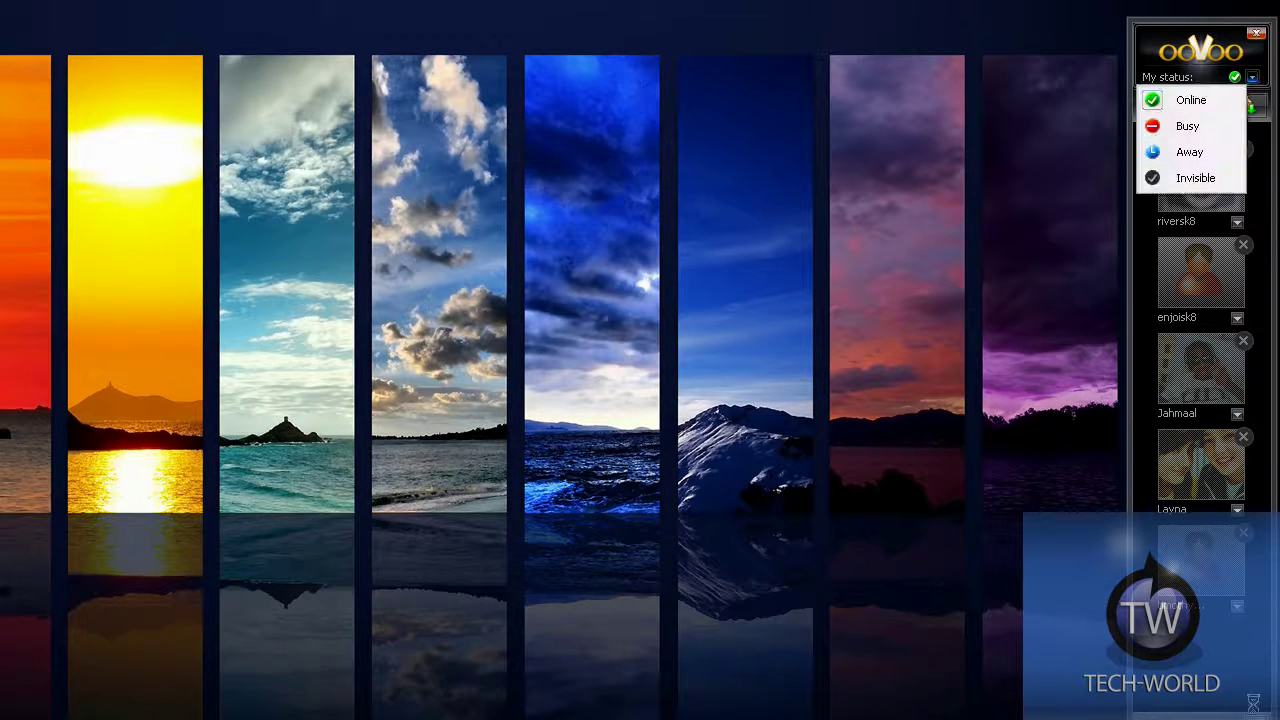
{"action": "left_click", "coordinate": [1253, 704]}
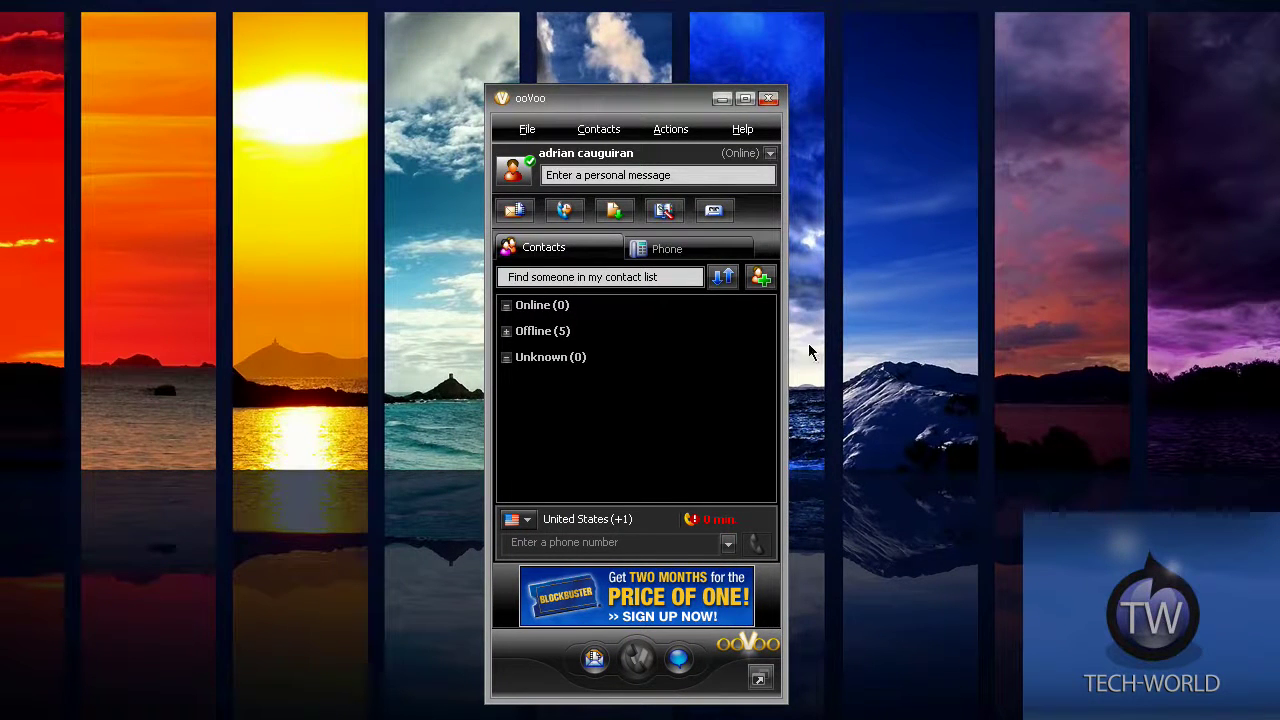
Open the webcam test settings and choose Logitech QuickCam Fusion as the camera
{"action": "left_click", "coordinate": [527, 129]}
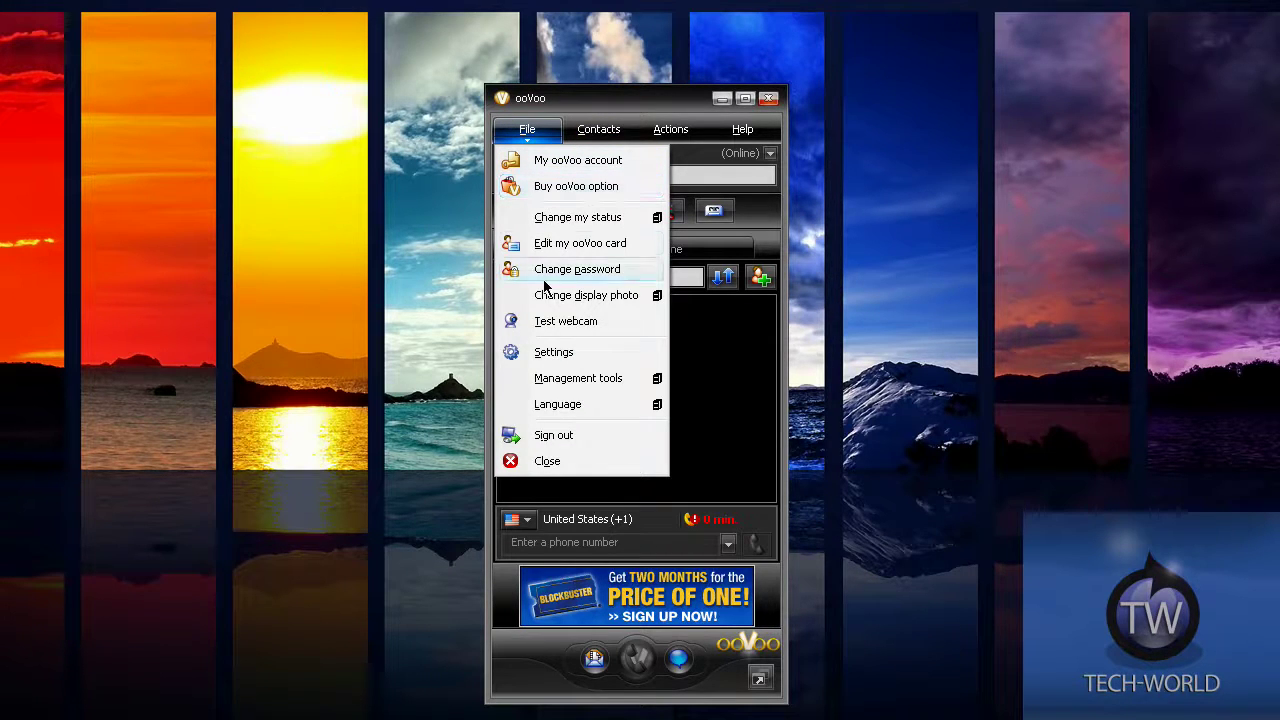
{"action": "mouse_move", "coordinate": [548, 307]}
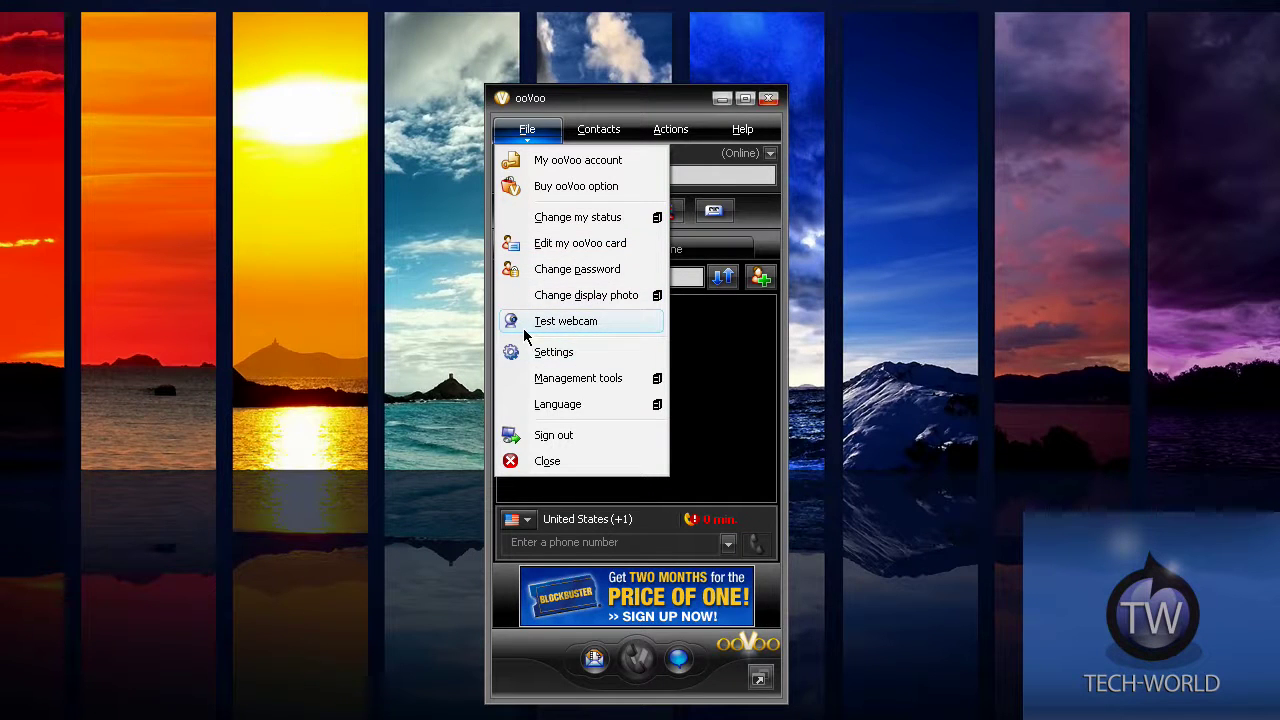
{"action": "left_click", "coordinate": [524, 326]}
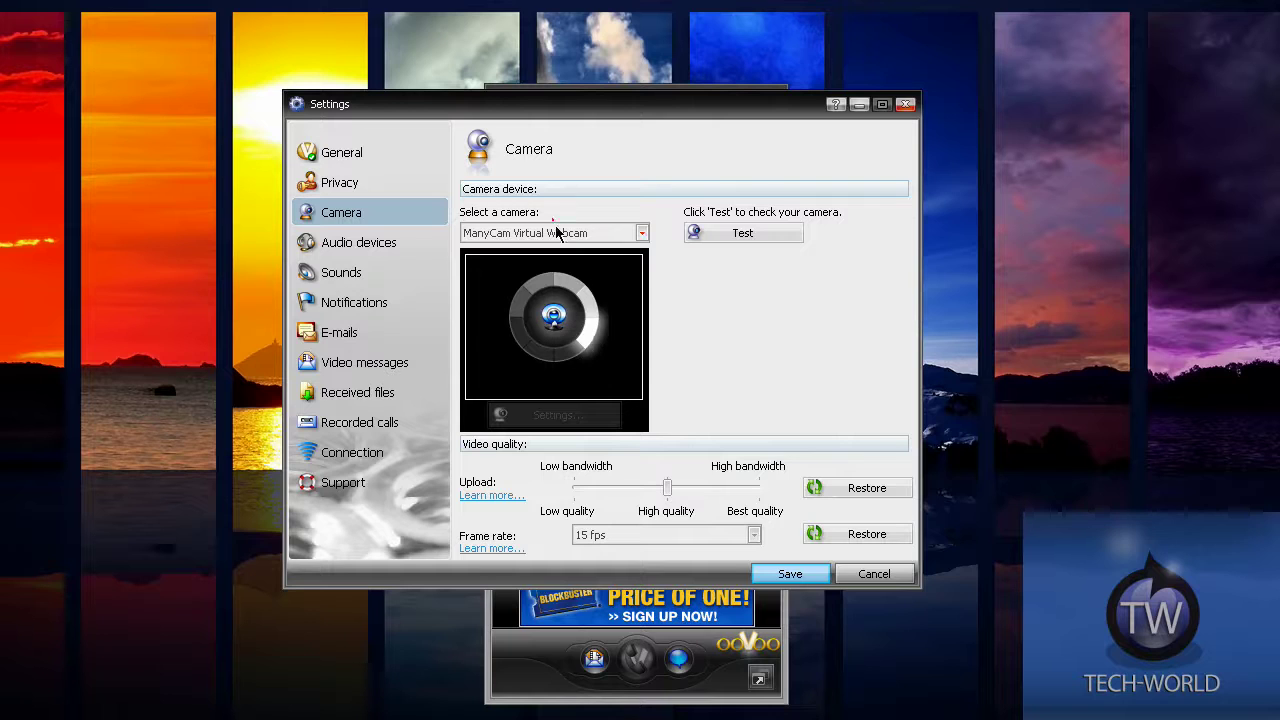
{"action": "double_click", "coordinate": [644, 233]}
{"action": "left_click", "coordinate": [644, 233]}
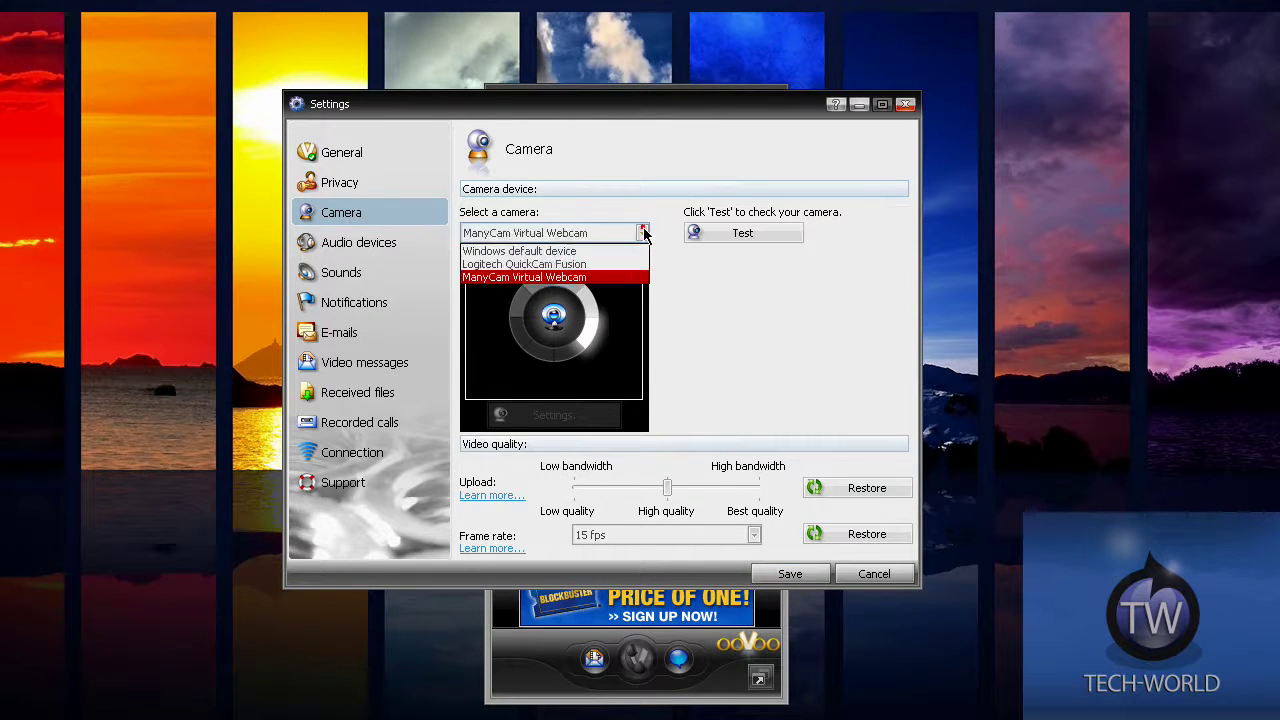
{"action": "left_click", "coordinate": [603, 265]}
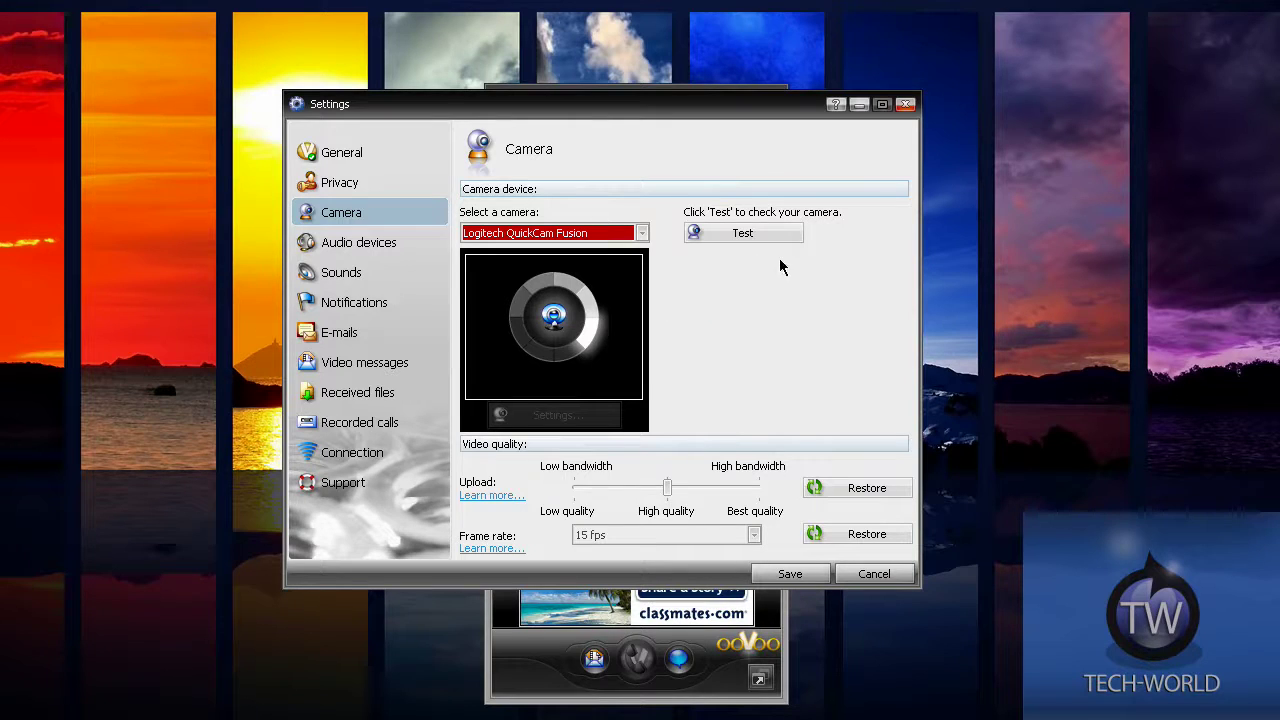
Test the selected camera's preview and check the frame rate options under video quality
{"action": "left_click", "coordinate": [735, 230]}
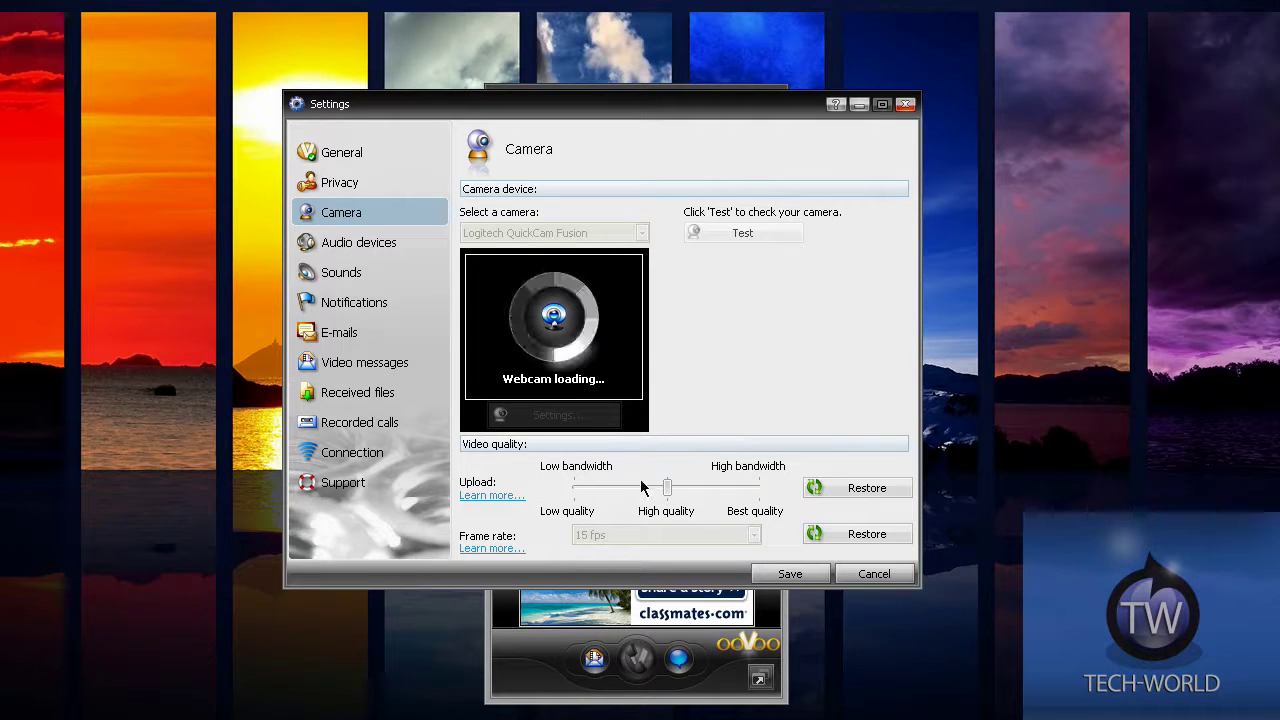
{"action": "left_click", "coordinate": [714, 371]}
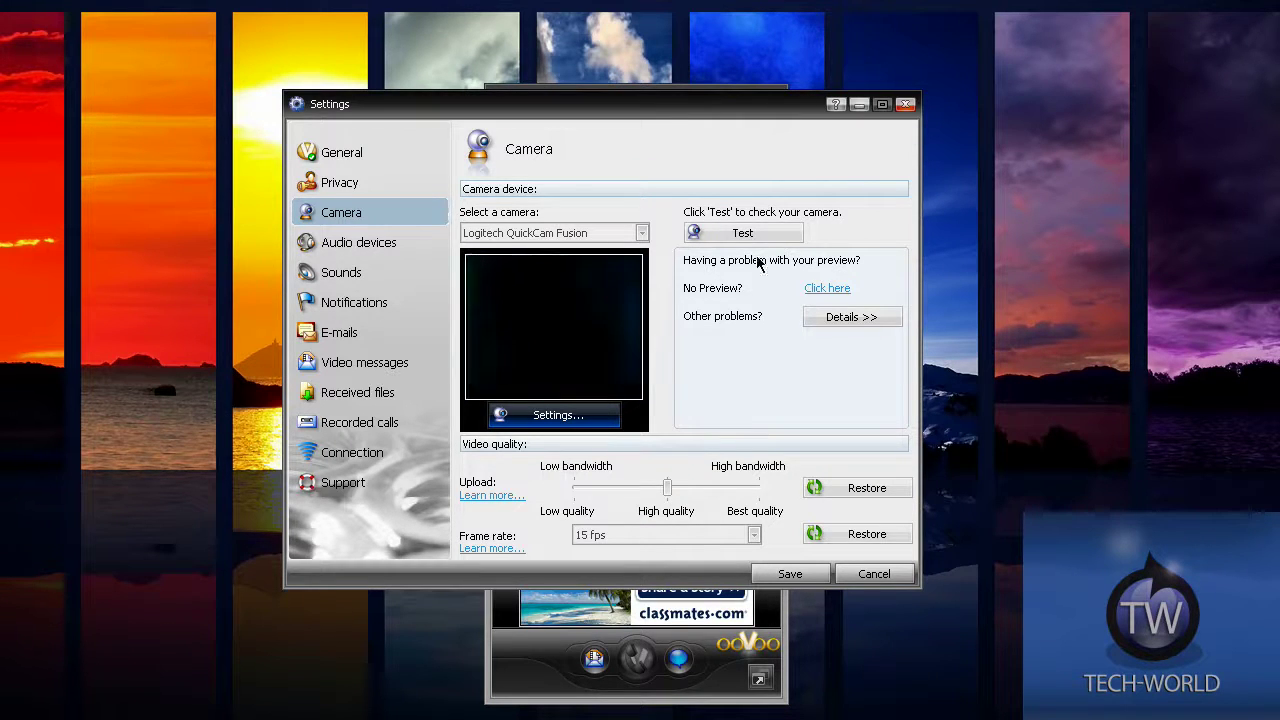
{"action": "left_click", "coordinate": [700, 535]}
{"action": "left_click", "coordinate": [682, 535]}
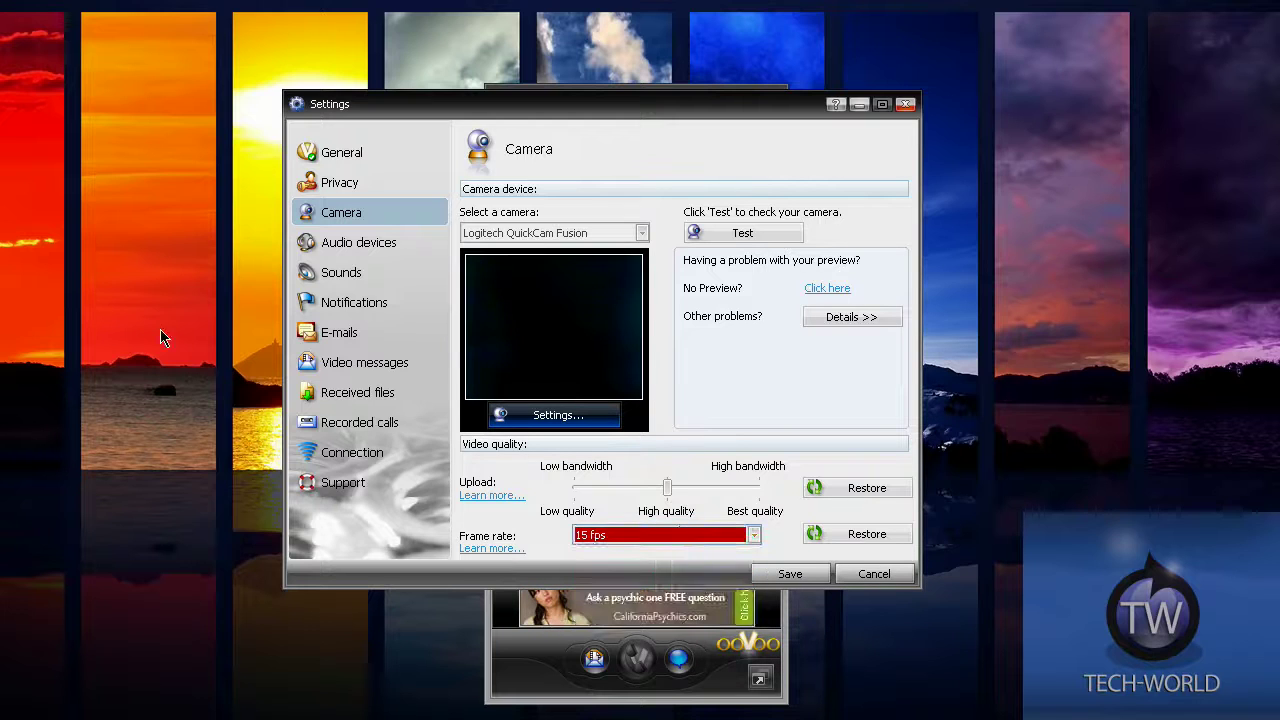
Look through the audio device, connection and general settings, and disable starting ooVoo when Windows starts
{"action": "left_click", "coordinate": [355, 243]}
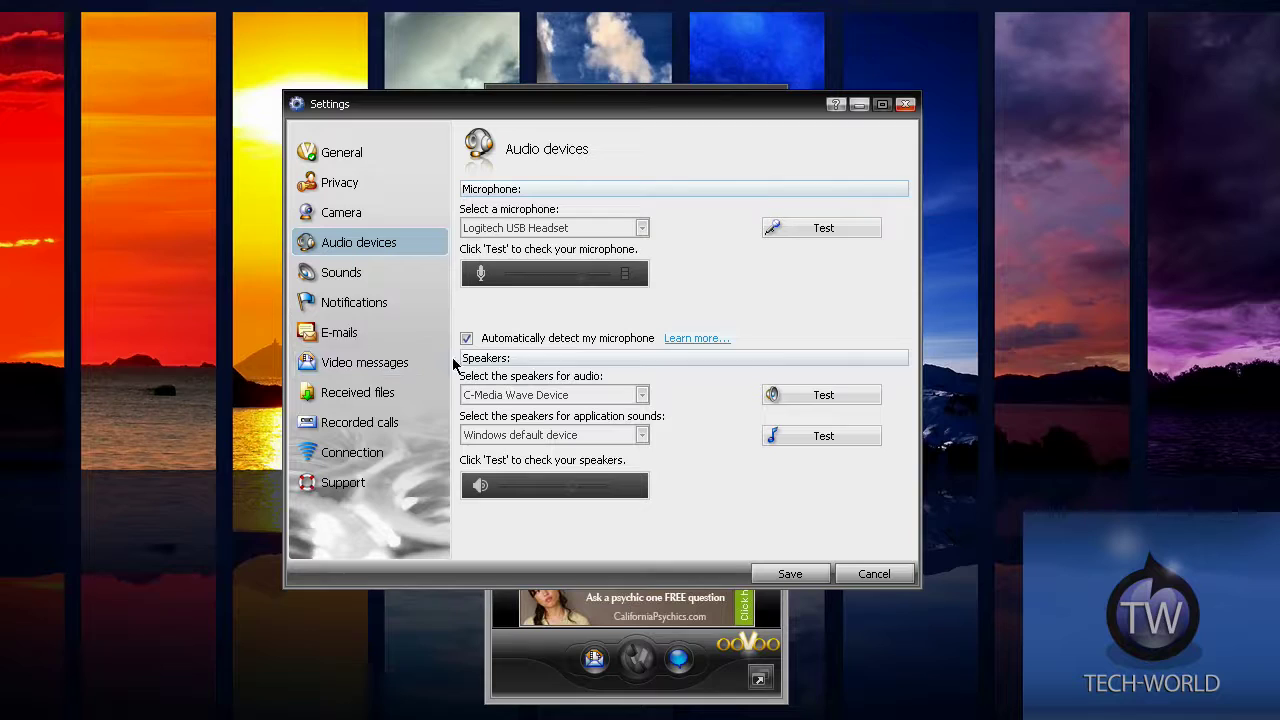
{"action": "left_click", "coordinate": [352, 455]}
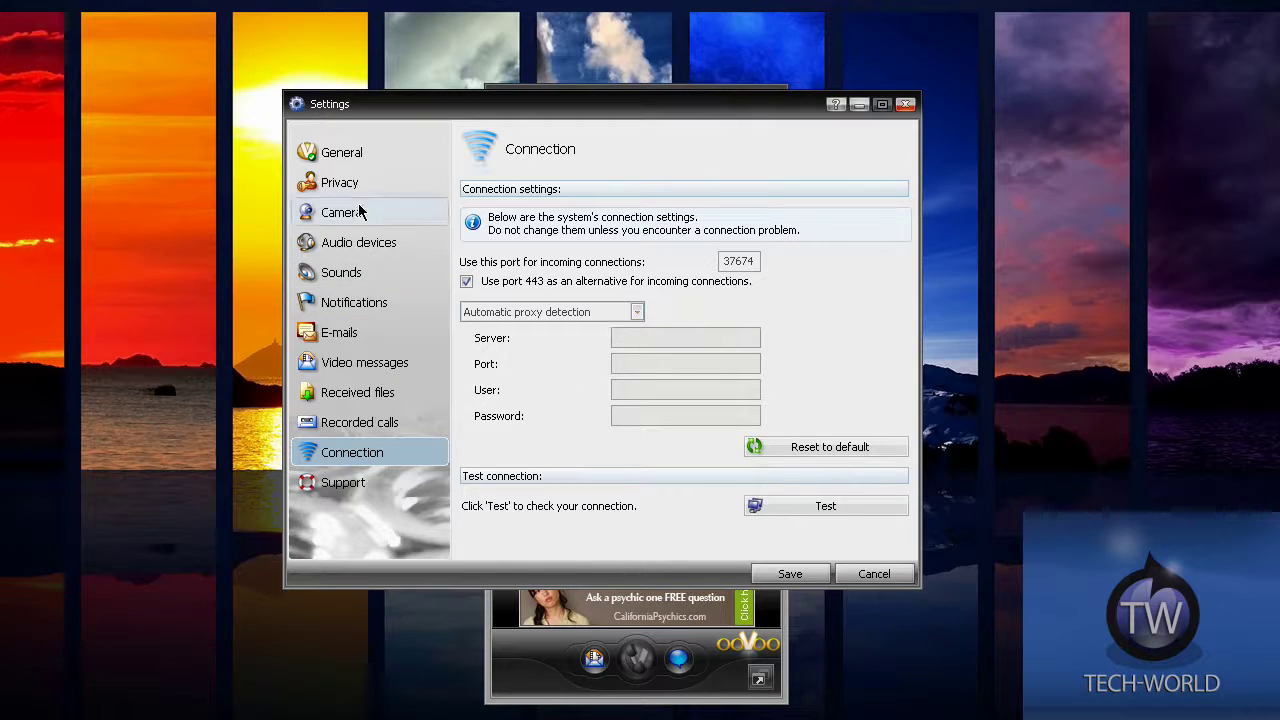
{"action": "left_click", "coordinate": [323, 153]}
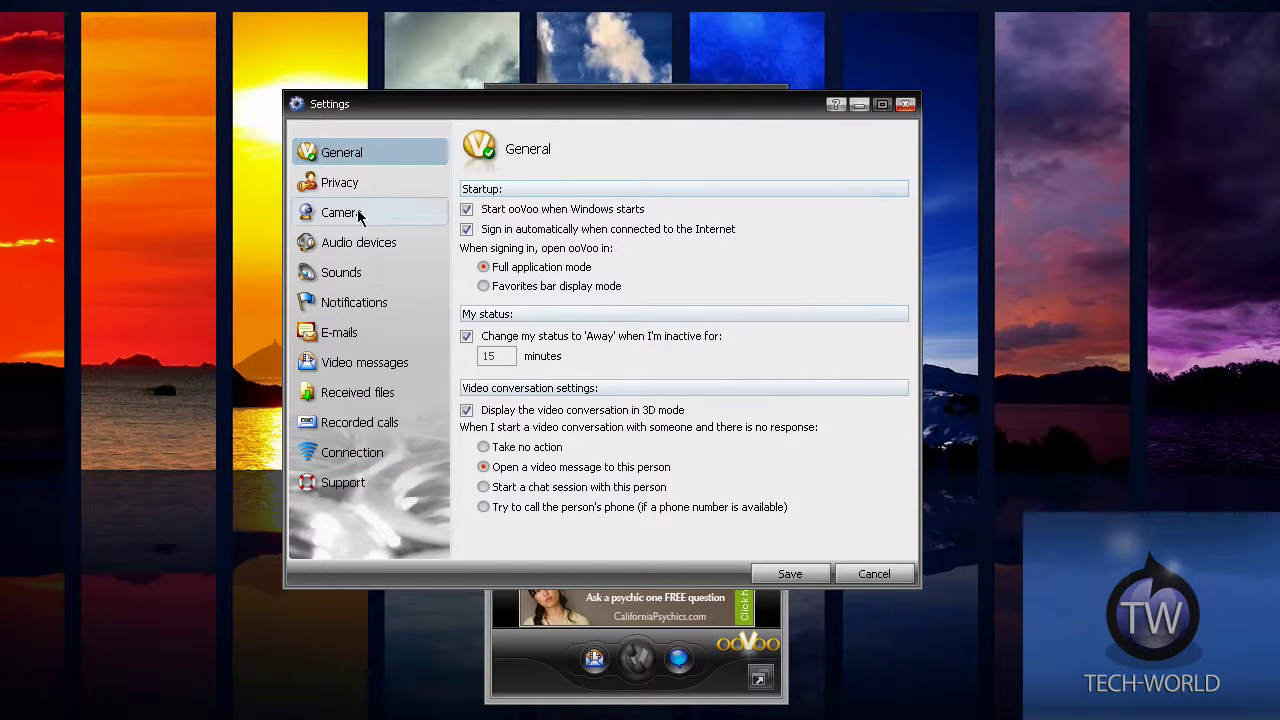
{"action": "left_click", "coordinate": [500, 210]}
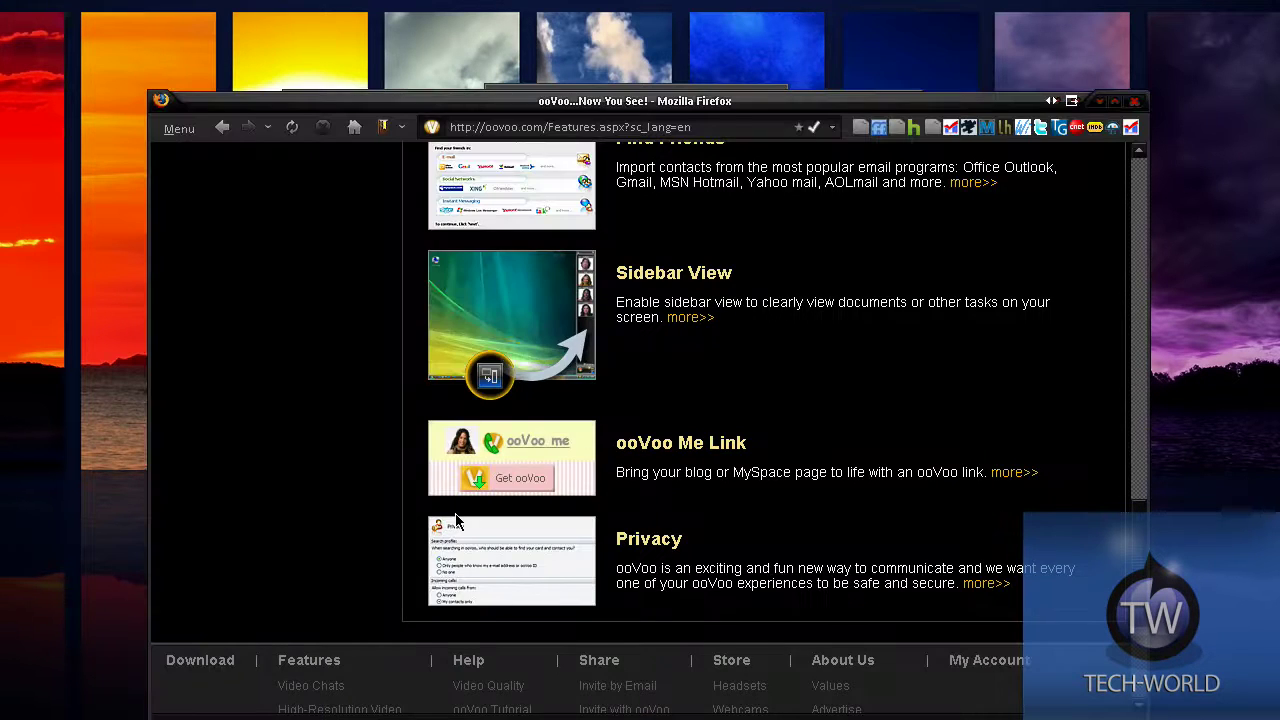
Review the highlighted features on the ooVoo features page in Firefox, and return to the ooVoo settings
{"action": "scroll", "coordinate": [797, 513], "scroll_direction": "up", "scroll_amount": 3}
{"action": "scroll", "coordinate": [797, 513], "scroll_direction": "up", "scroll_amount": 10}
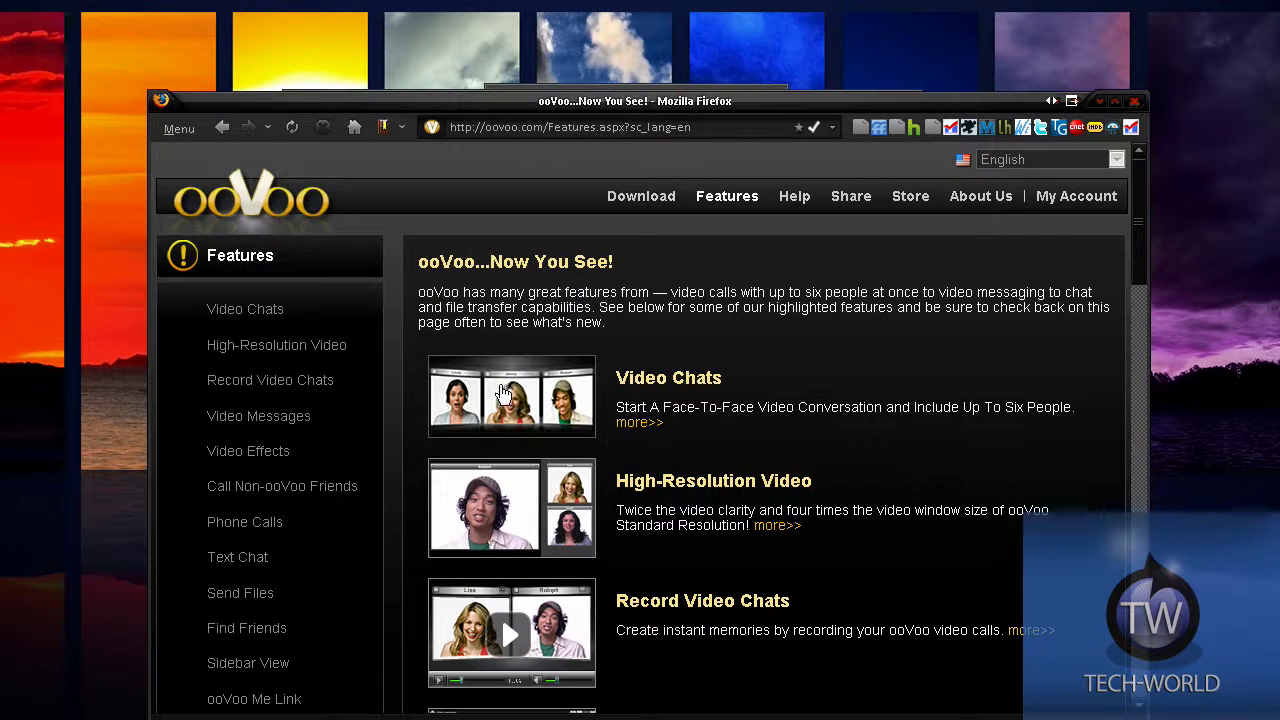
{"action": "scroll", "coordinate": [533, 553], "scroll_direction": "down", "scroll_amount": 4}
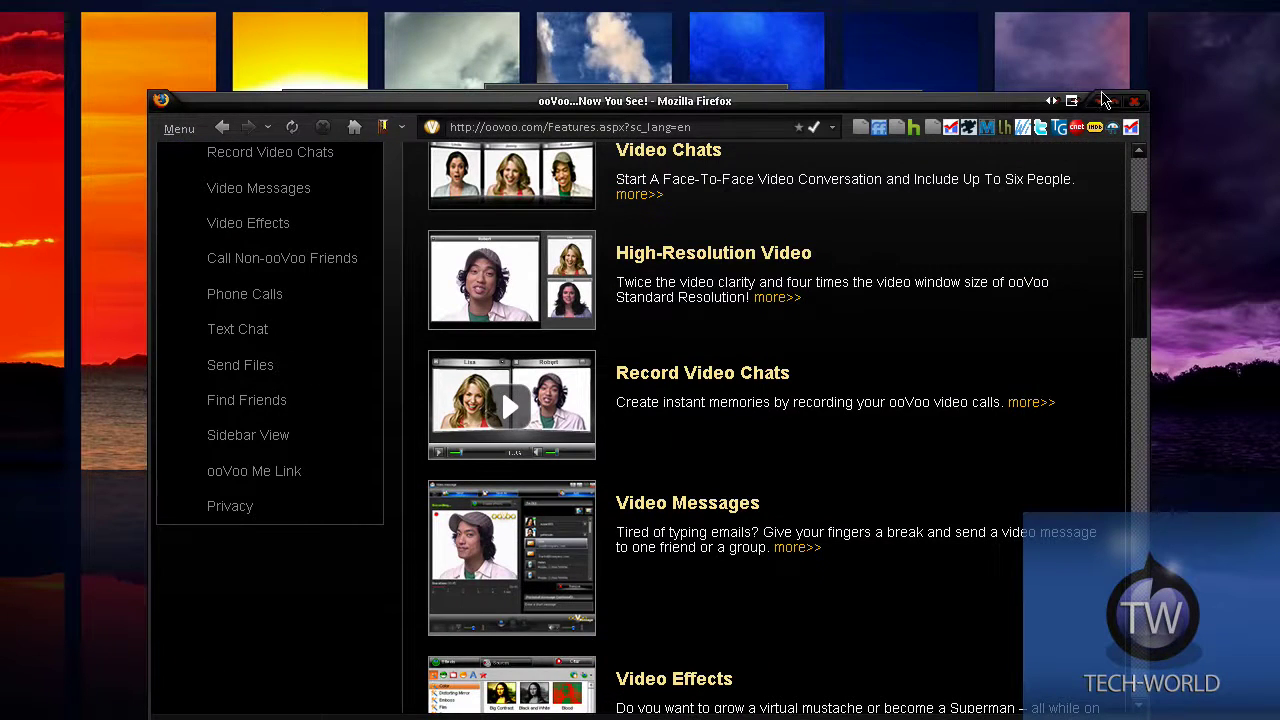
{"action": "left_click", "coordinate": [1101, 101]}
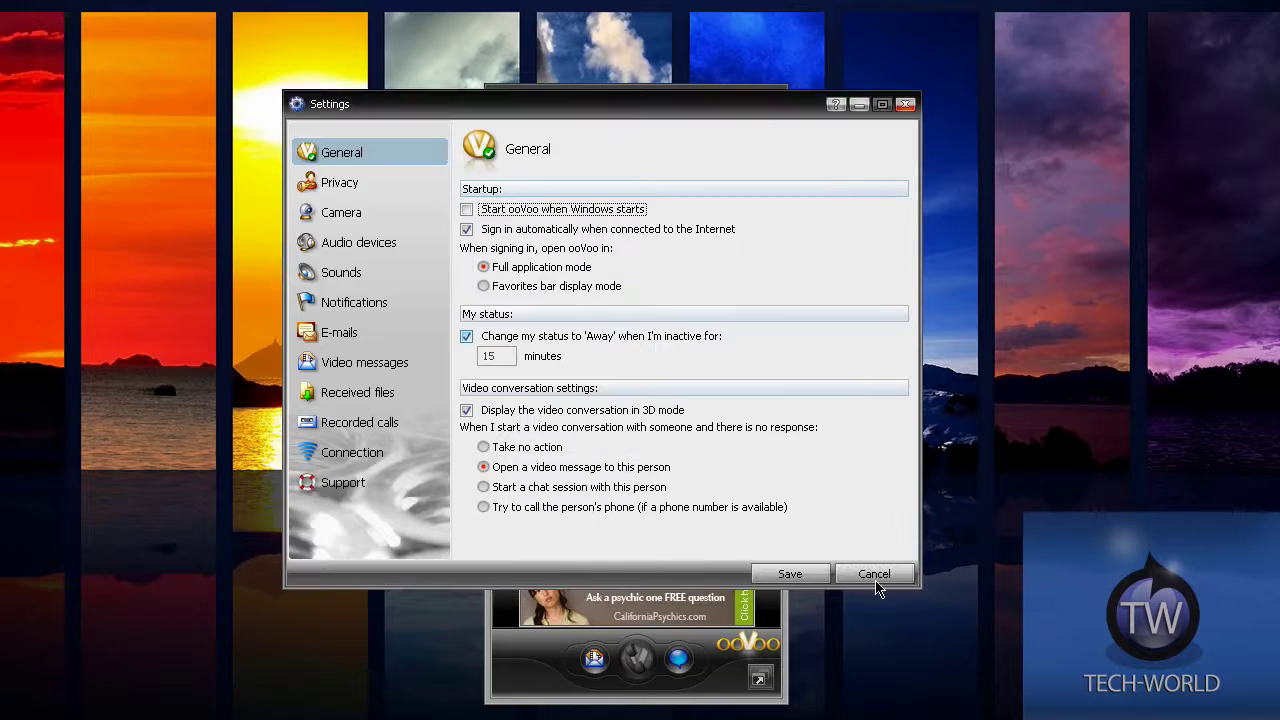
Discard the settings changes and move the ooVoo window slightly higher on the desktop
{"action": "left_click", "coordinate": [875, 578]}
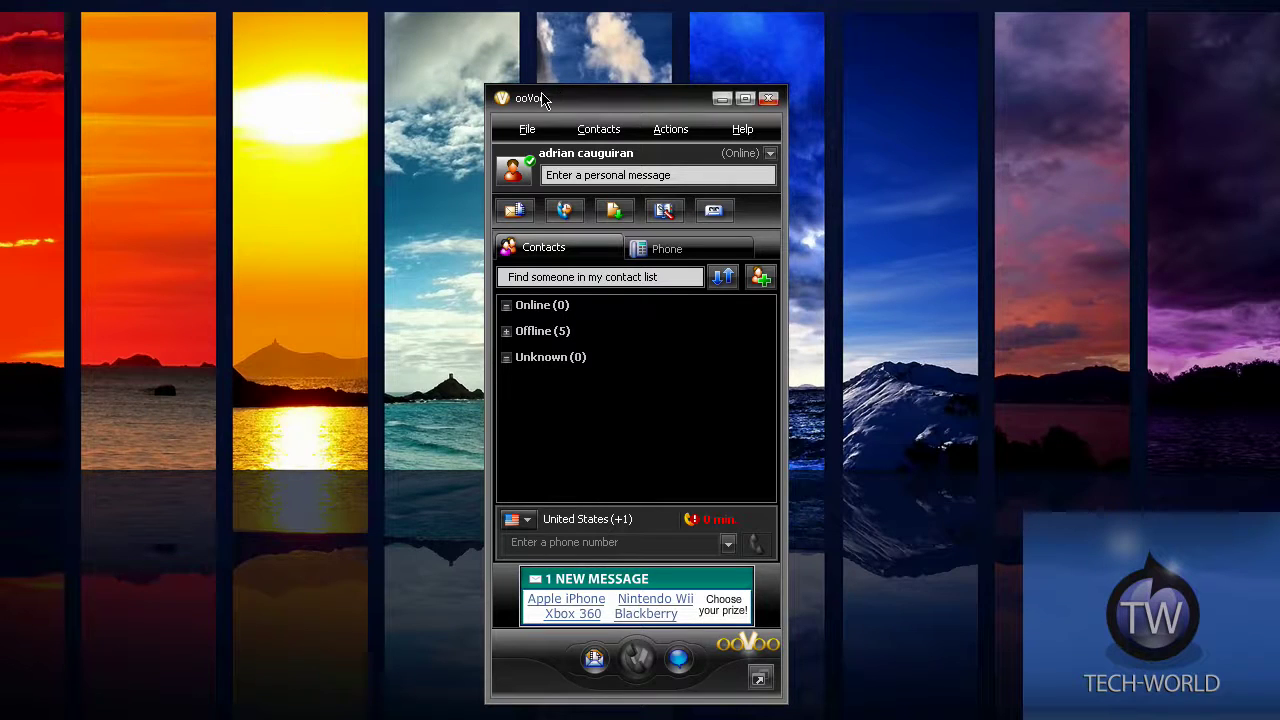
{"action": "left_click_drag", "start_coordinate": [541, 97], "coordinate": [533, 80]}
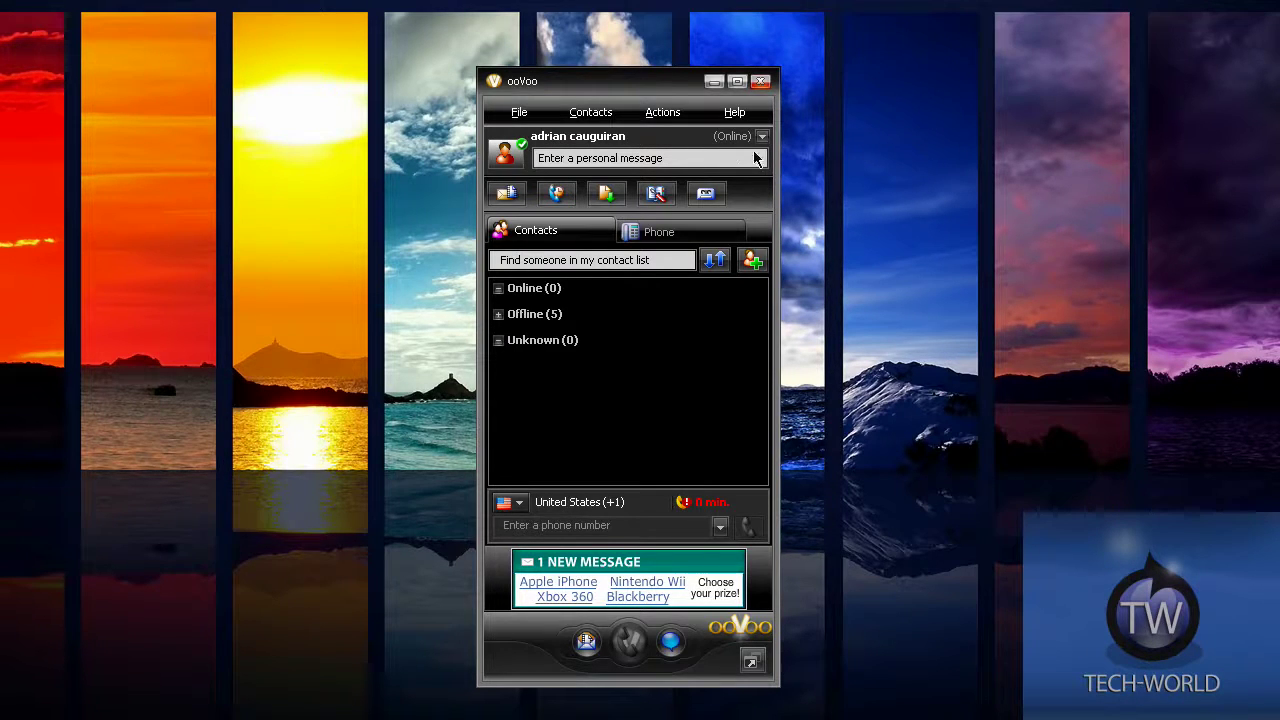
{"action": "left_click", "coordinate": [575, 74]}
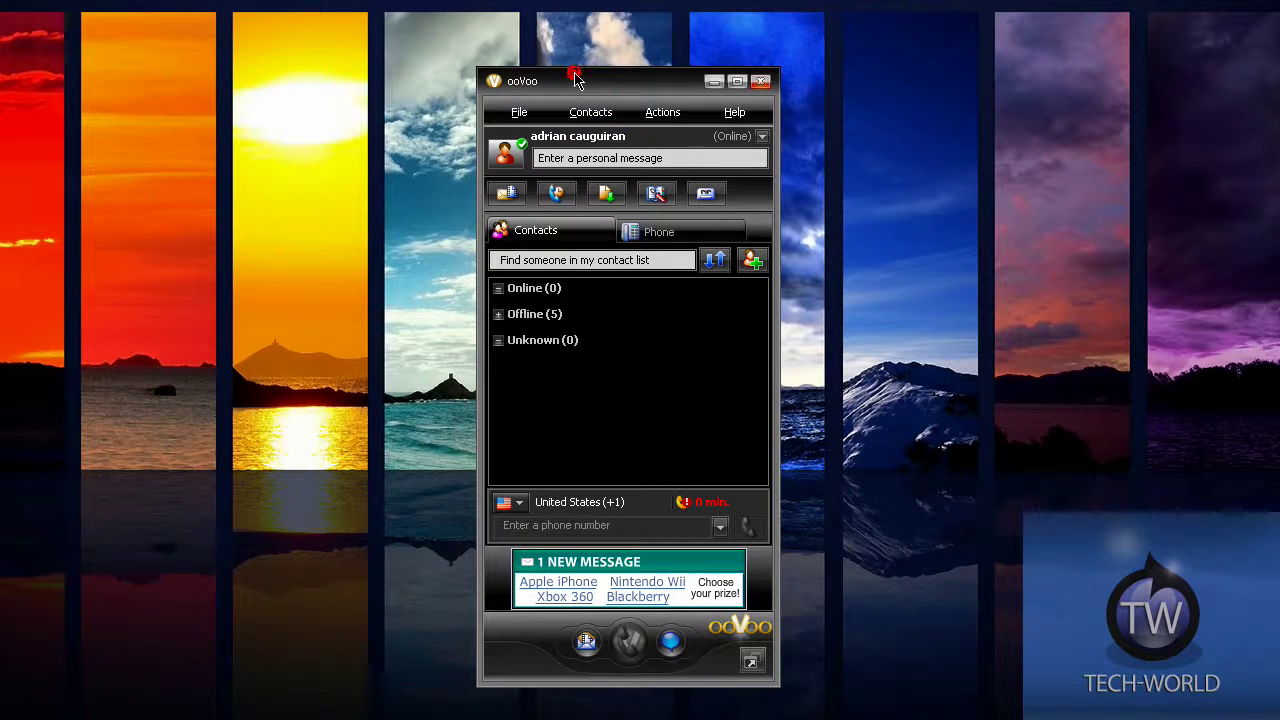